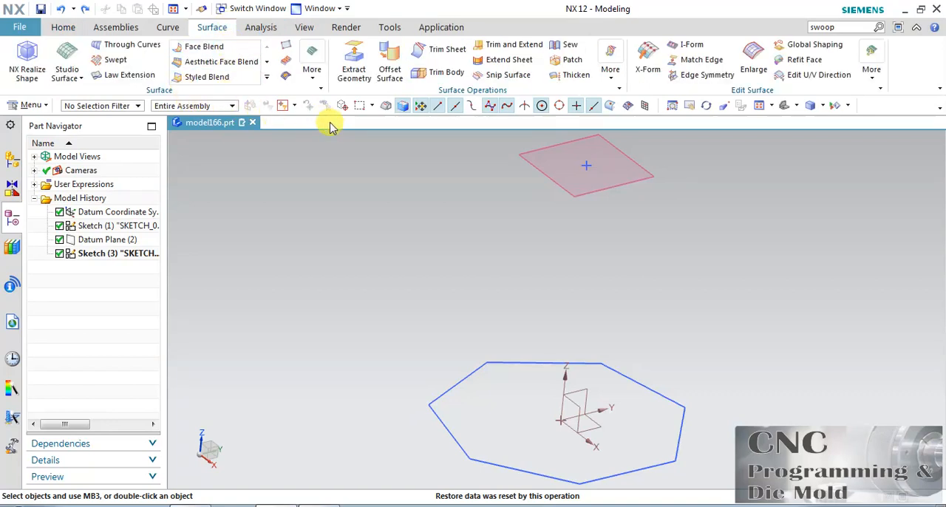
left_click(307, 80)
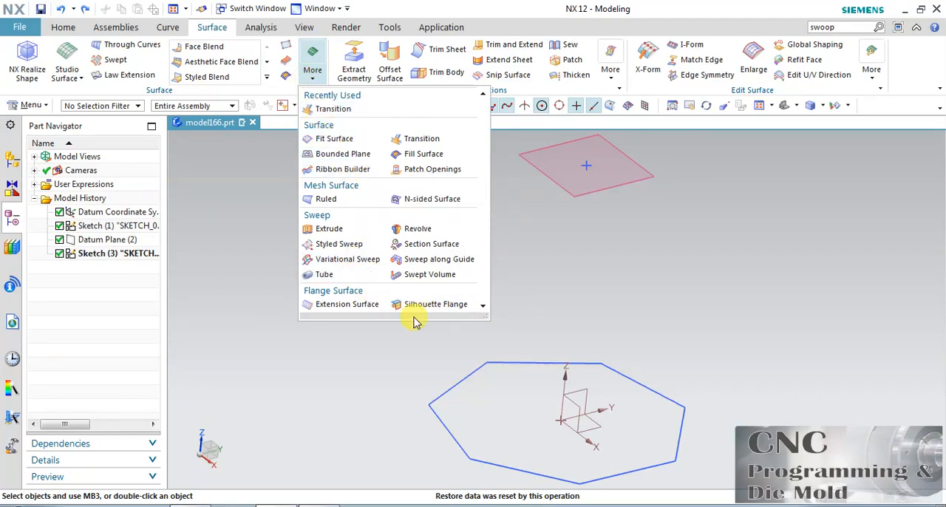
left_click(31, 104)
mouse_move(63, 173)
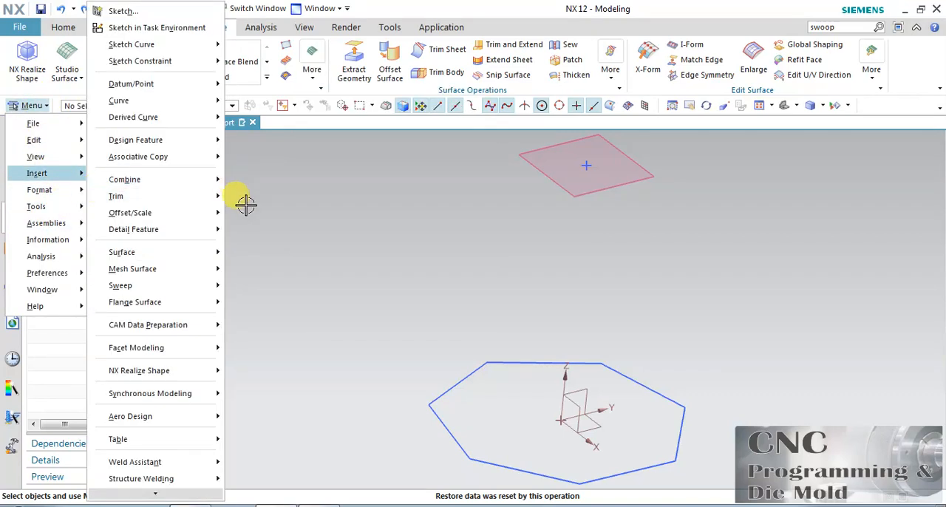
mouse_move(186, 270)
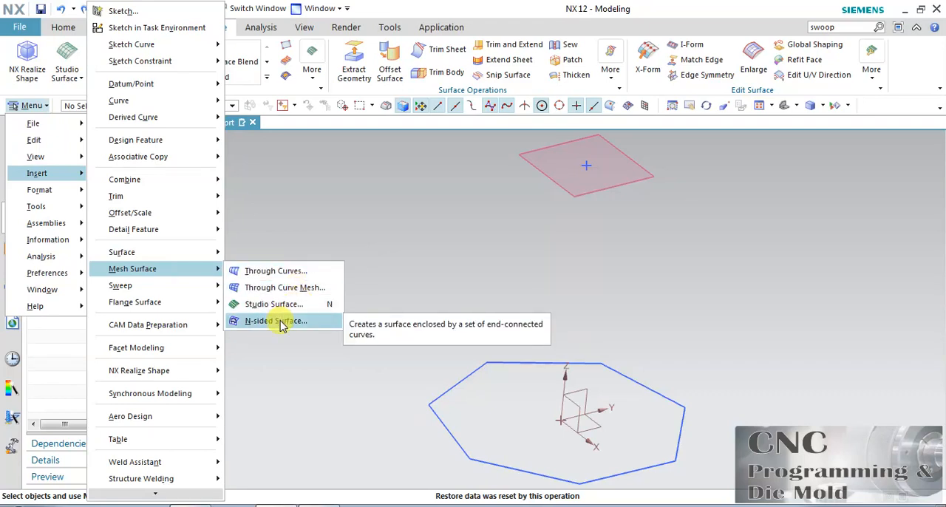
left_click(275, 321)
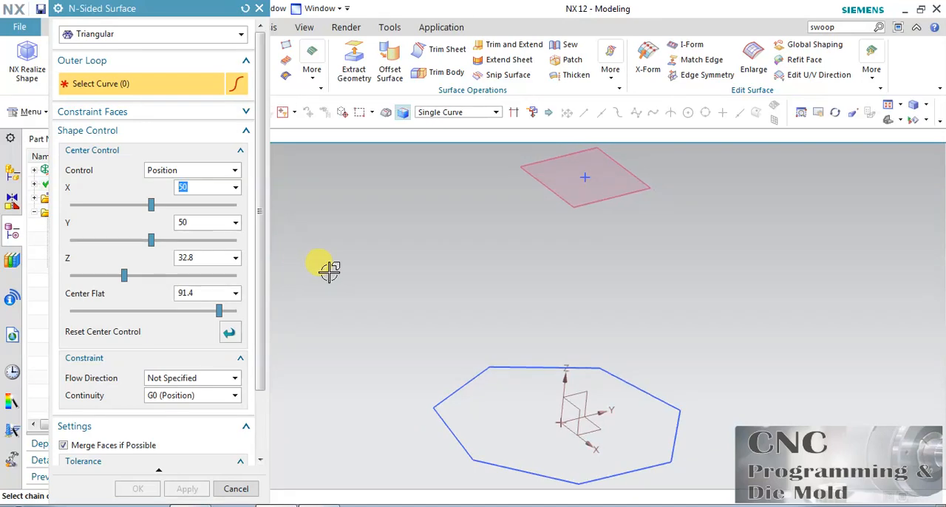
scroll(394, 271, "down", 2)
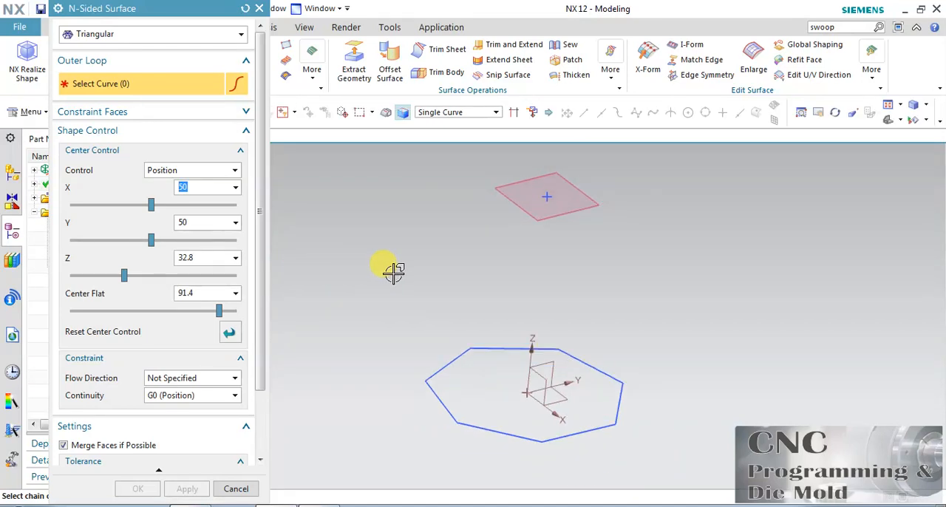
left_click(236, 489)
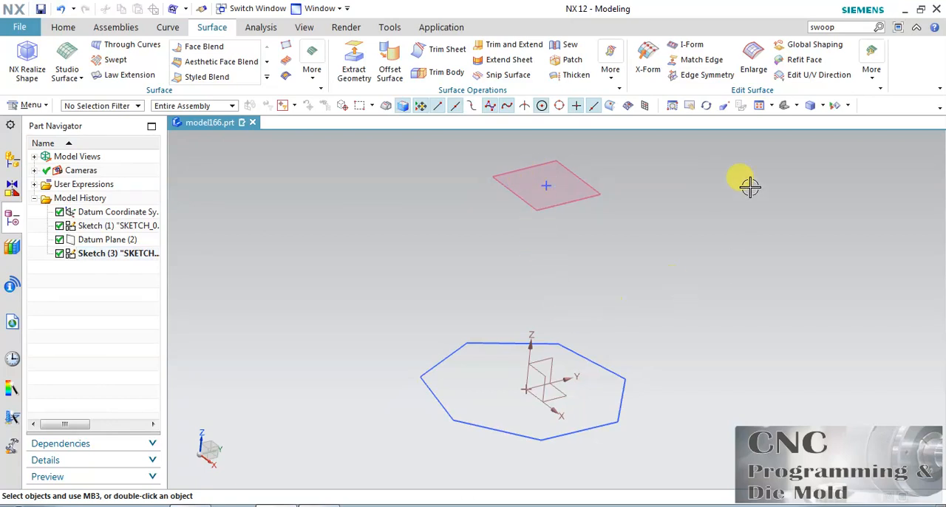
Step: Create a Through Curves sheet body from the connected heptagon sketch to the sketch point above it
left_click(706, 105)
mouse_move(625, 320)
left_mouse_down()
mouse_move(619, 276)
mouse_move(627, 319)
left_mouse_up()
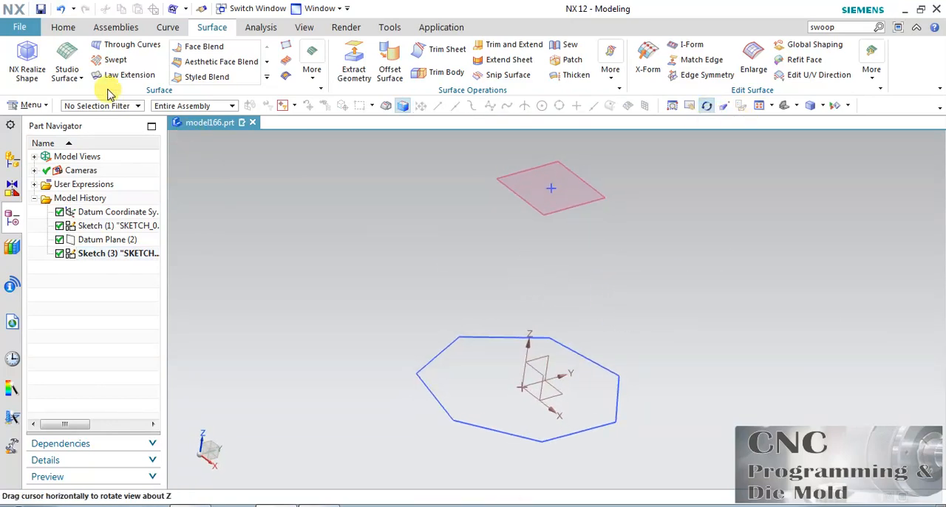
left_click(124, 44)
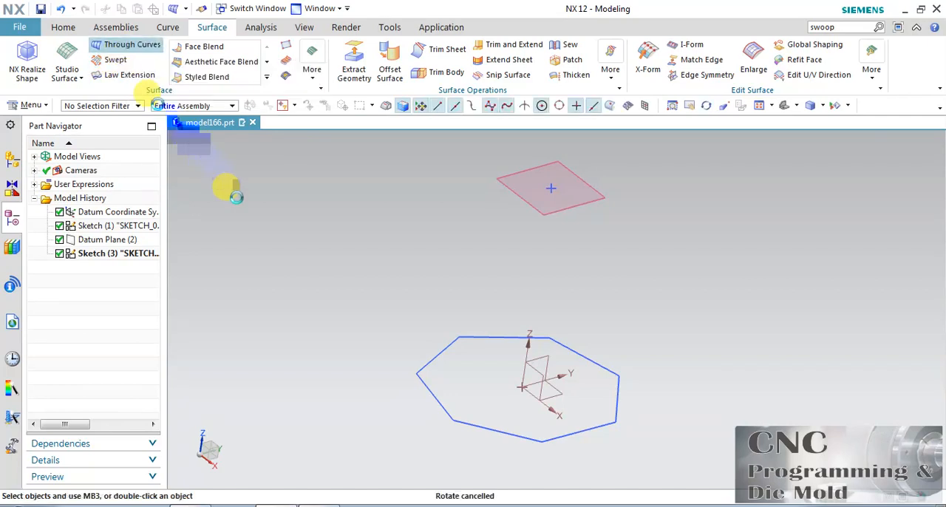
left_click(599, 365)
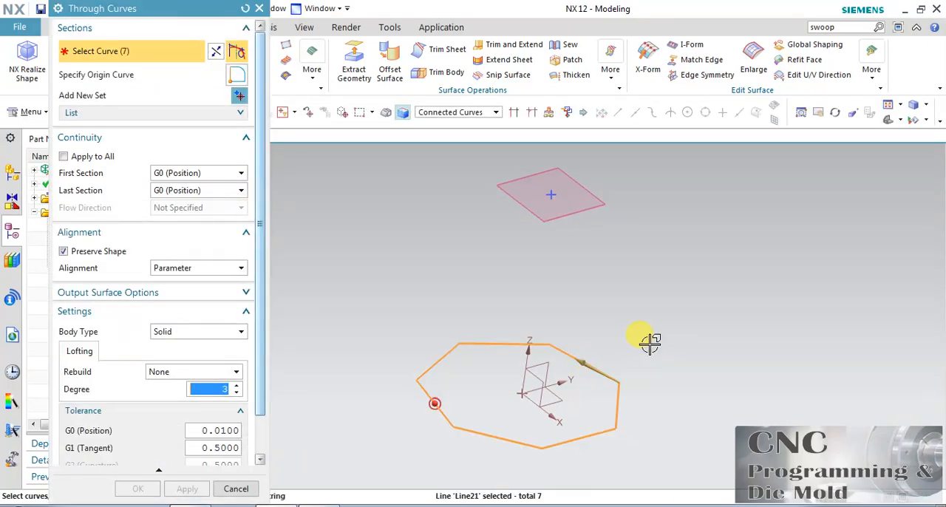
left_click(449, 114)
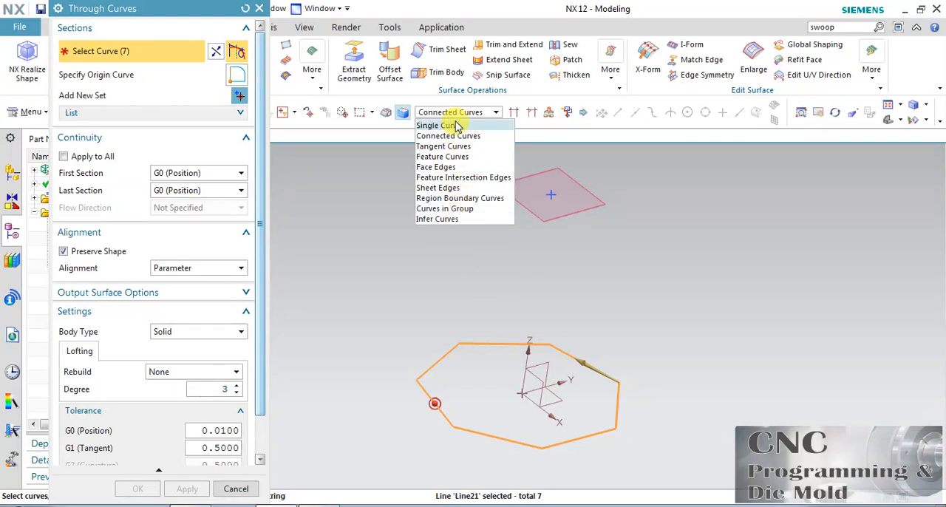
left_click(456, 113)
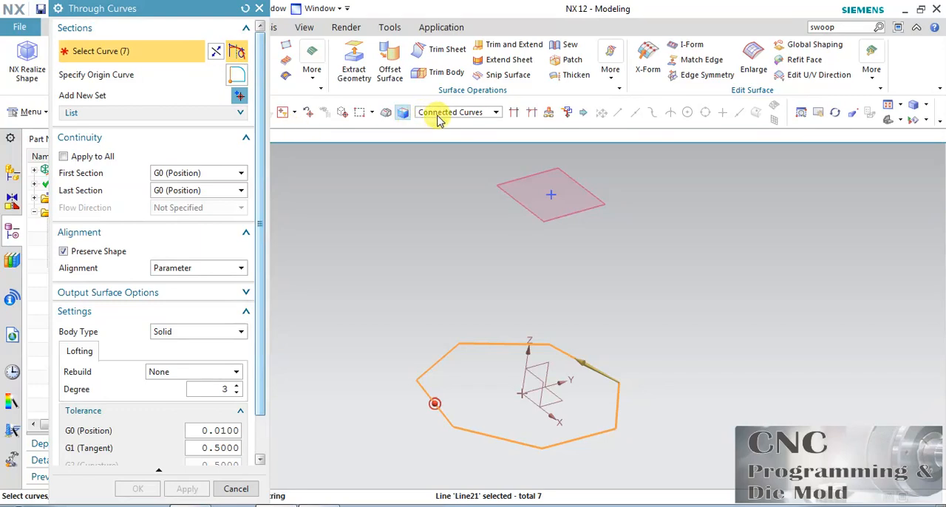
left_click(243, 97)
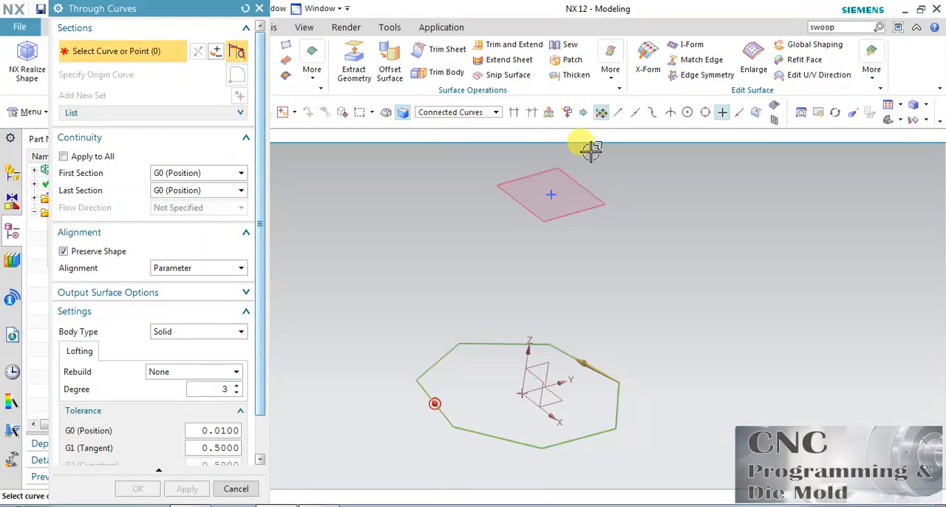
left_click(551, 194)
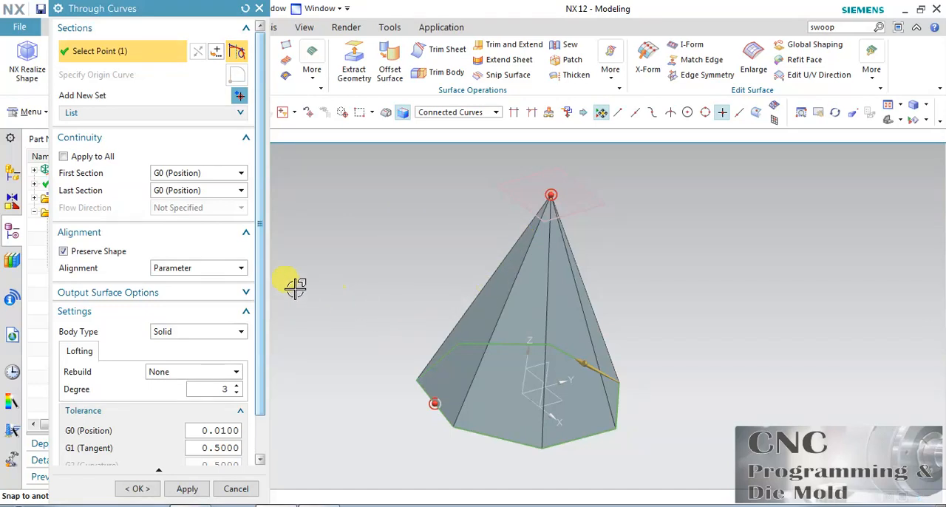
left_click(219, 332)
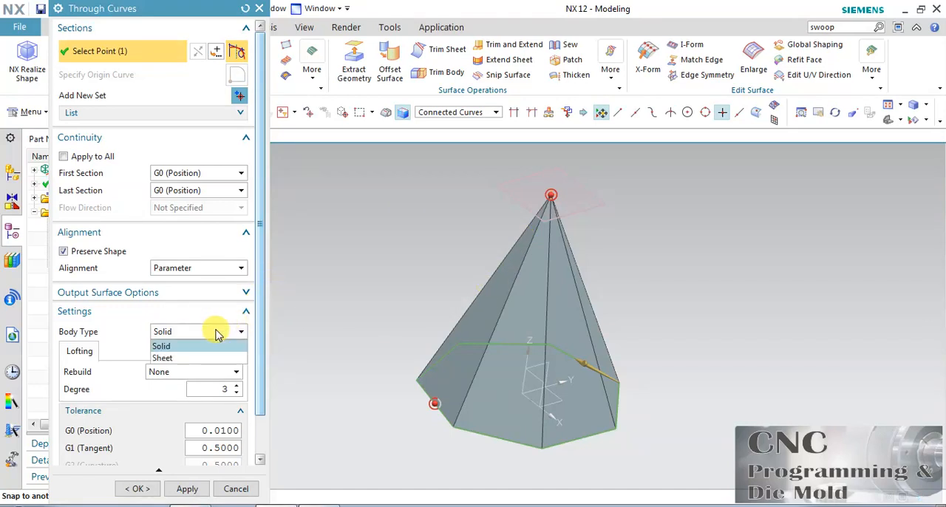
left_click(186, 359)
left_click(139, 487)
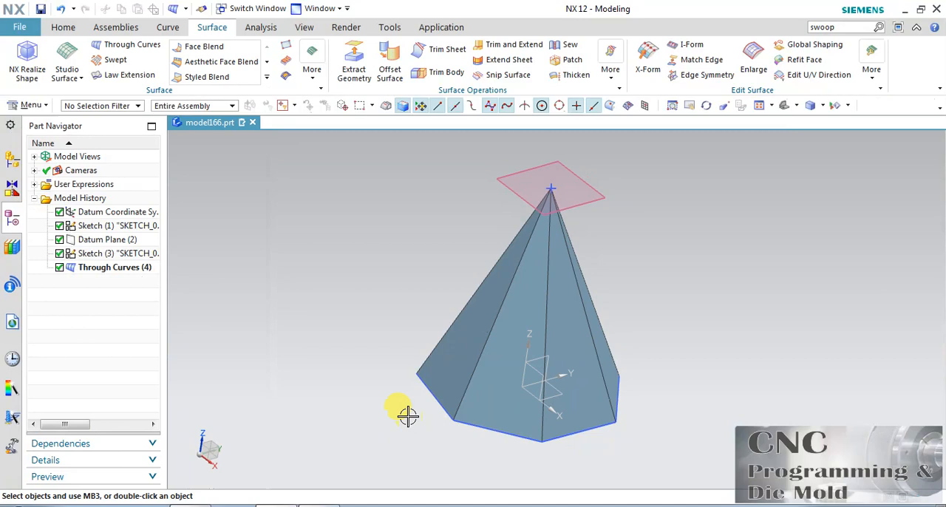
Step: Start a task-environment sketch on the datum YZ plane with the Y direction as horizontal reference
left_click(63, 28)
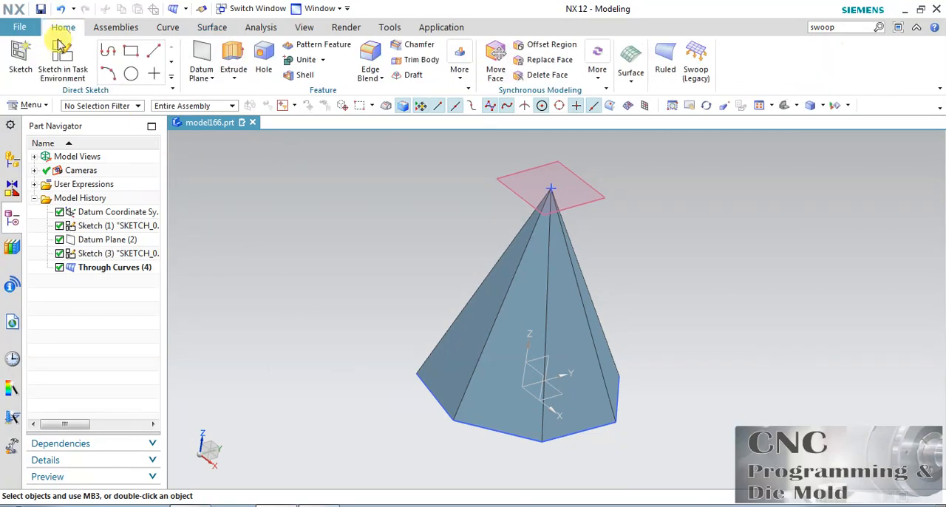
left_click(64, 50)
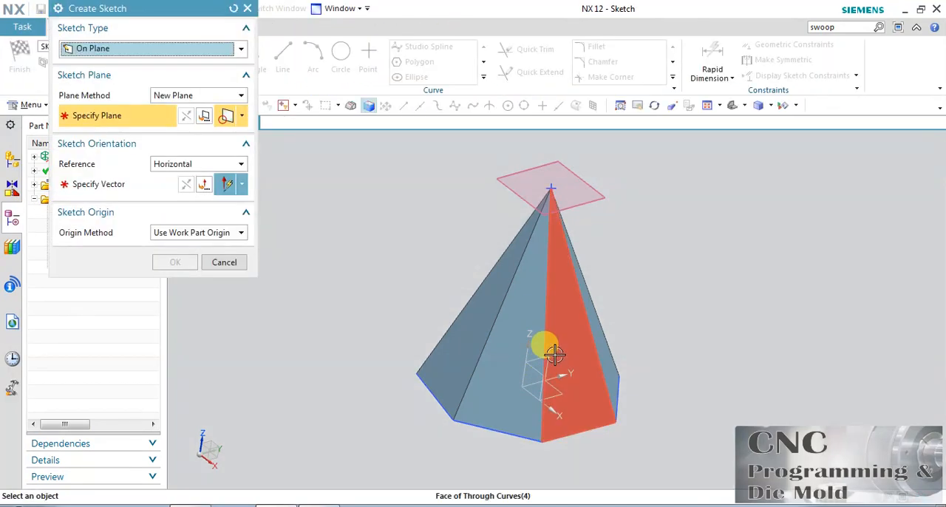
left_click(547, 359)
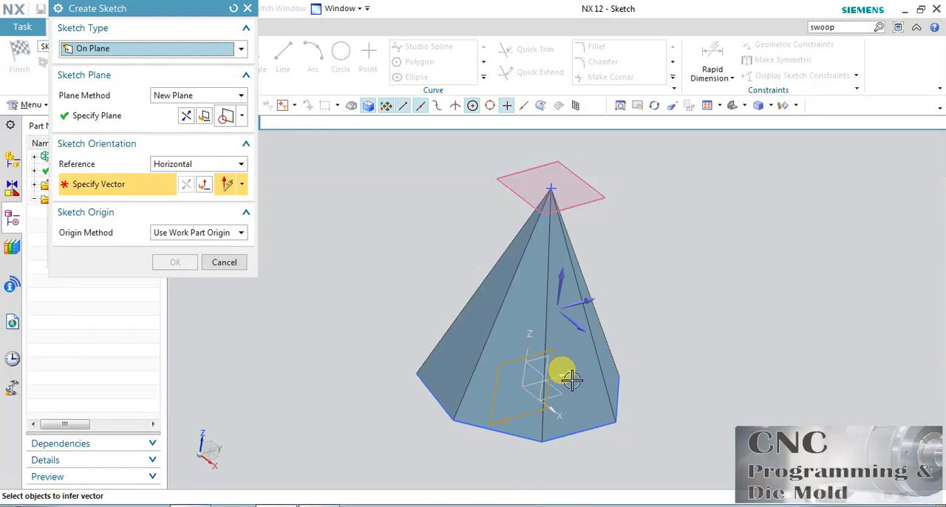
left_click(591, 295)
left_click(175, 262)
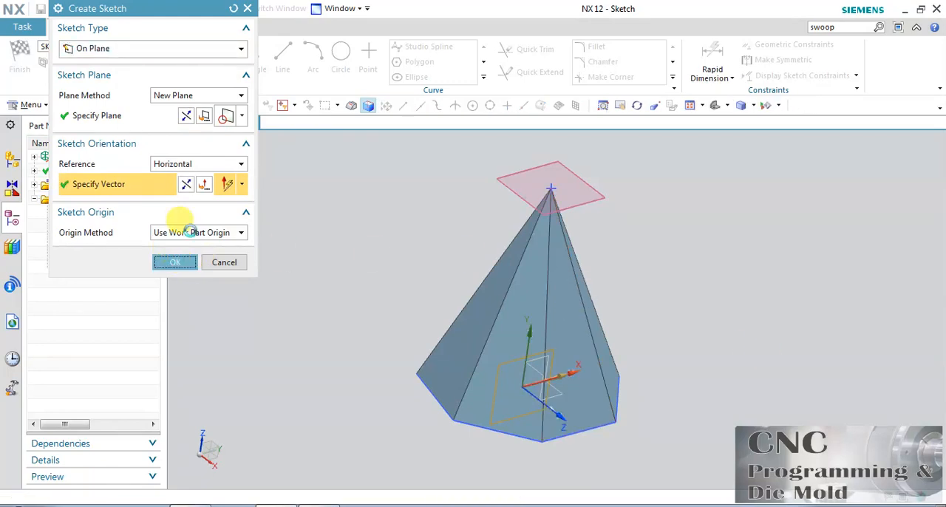
Step: Sketch a shallow three-point arc with a radius of about 278 mm across the pyramid's lower half and finish the sketch
left_click(313, 53)
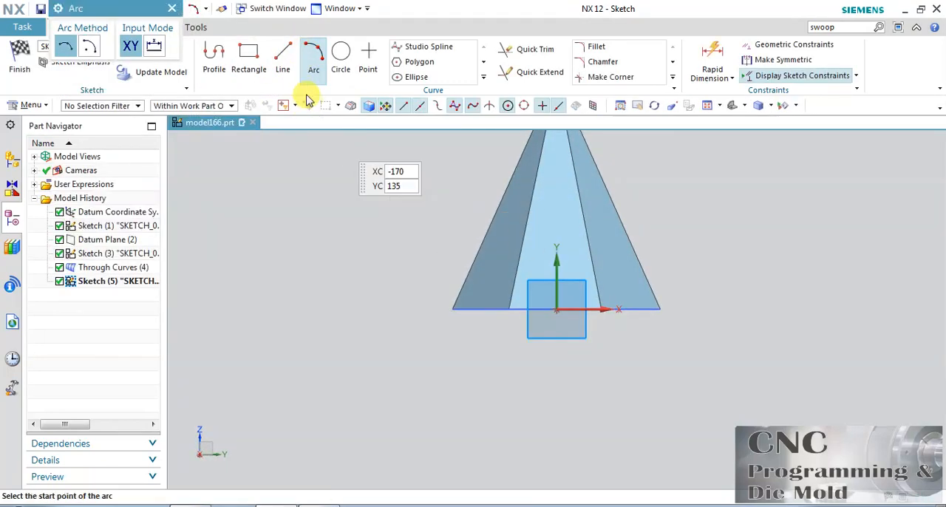
left_click(452, 213)
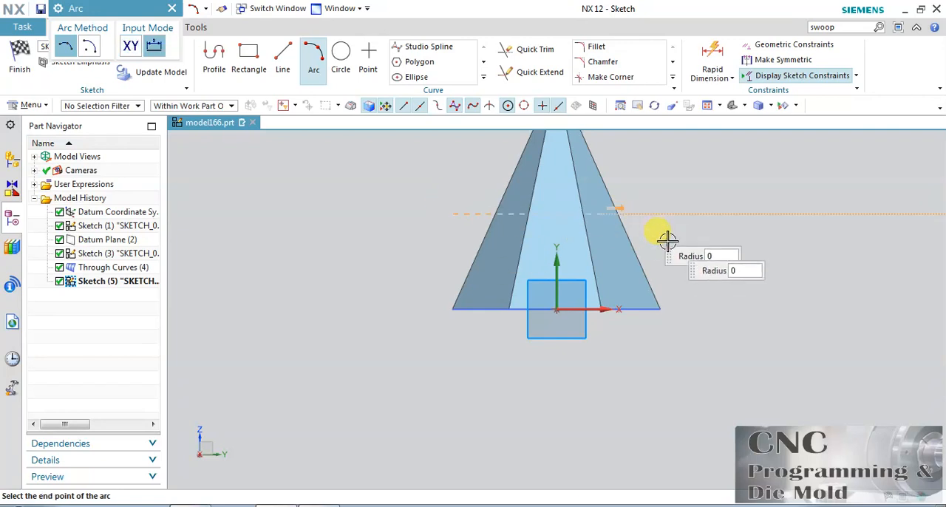
left_click(668, 251)
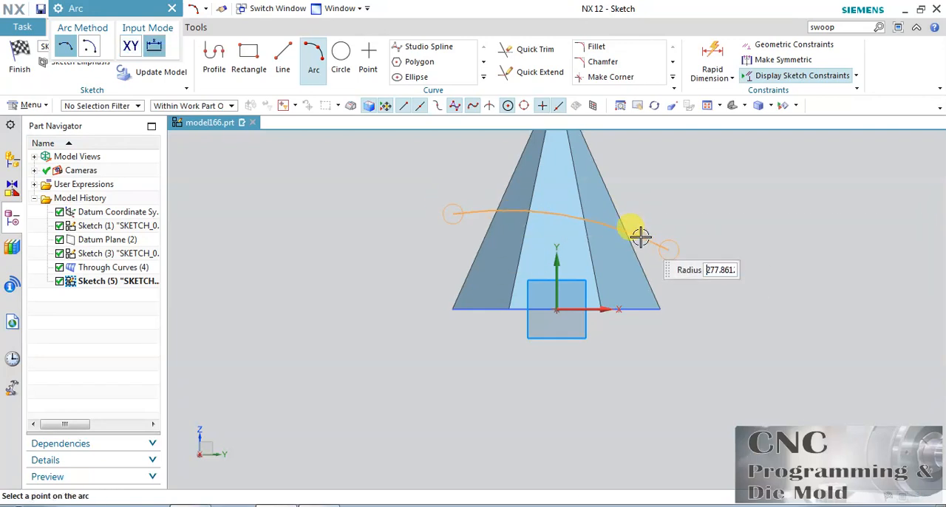
left_click(640, 236)
left_click(16, 61)
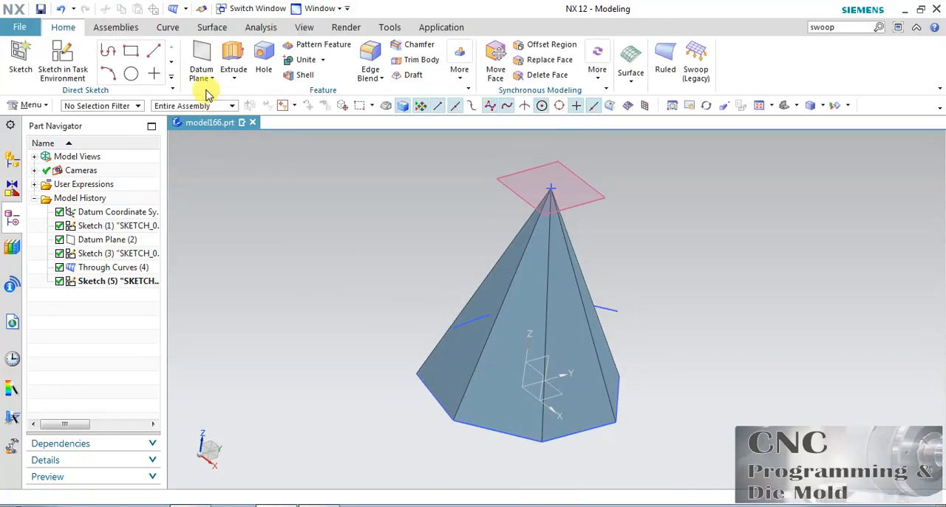
Step: Extrude the arc into a surface from -110 mm to 145 mm through the pyramid, with no Boolean
left_click(231, 53)
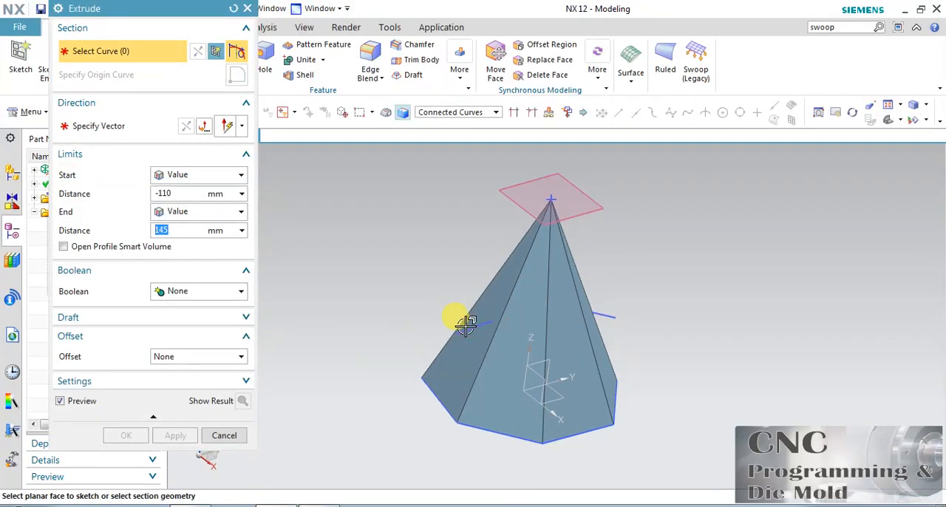
left_click(447, 322)
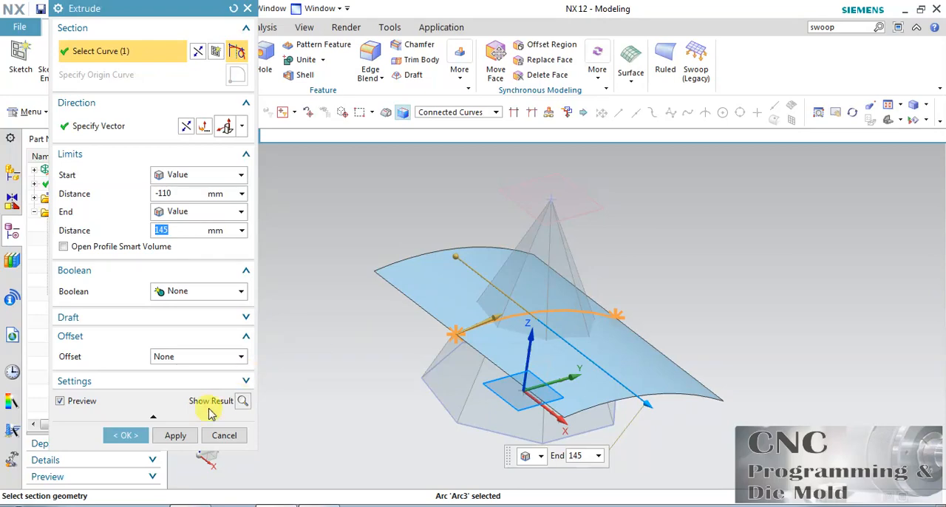
left_click(126, 435)
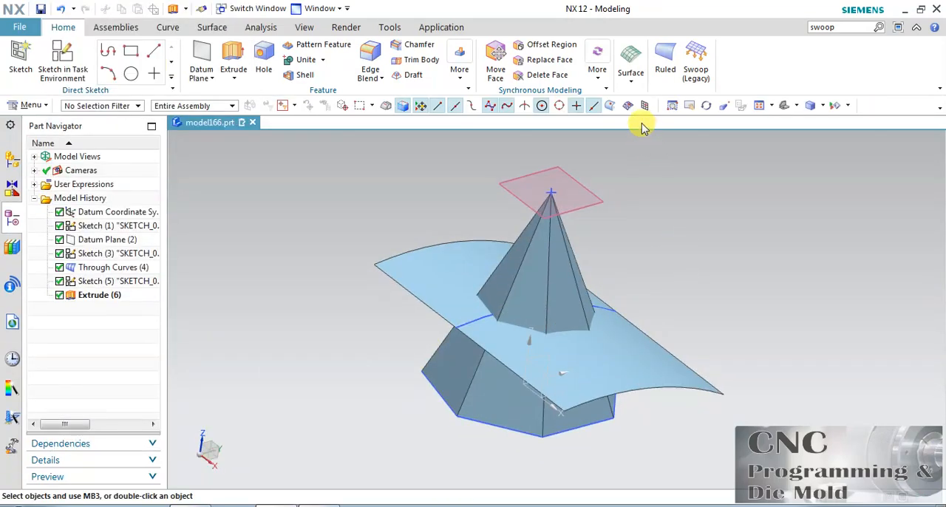
Step: Trim the pyramid sheet with the extruded arc surface as boundary, keeping the lower region
left_click(167, 27)
left_click(212, 28)
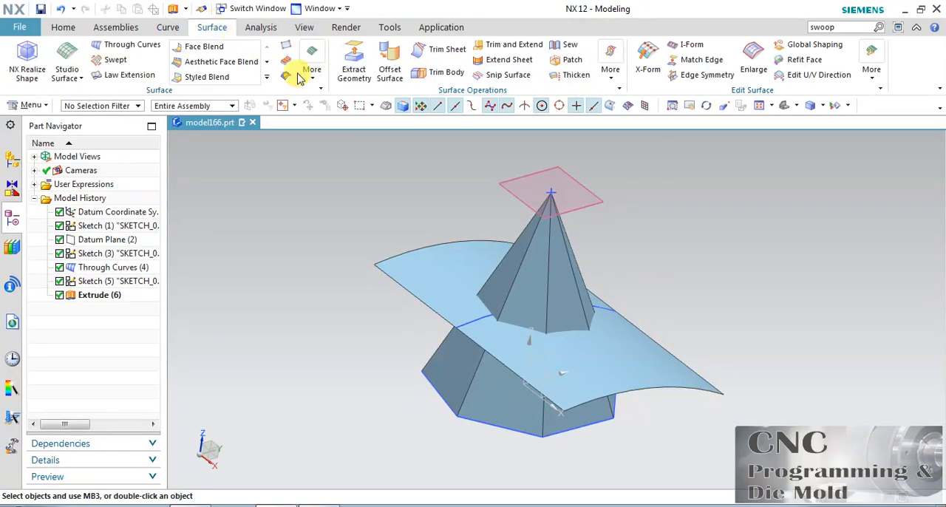
left_click(447, 50)
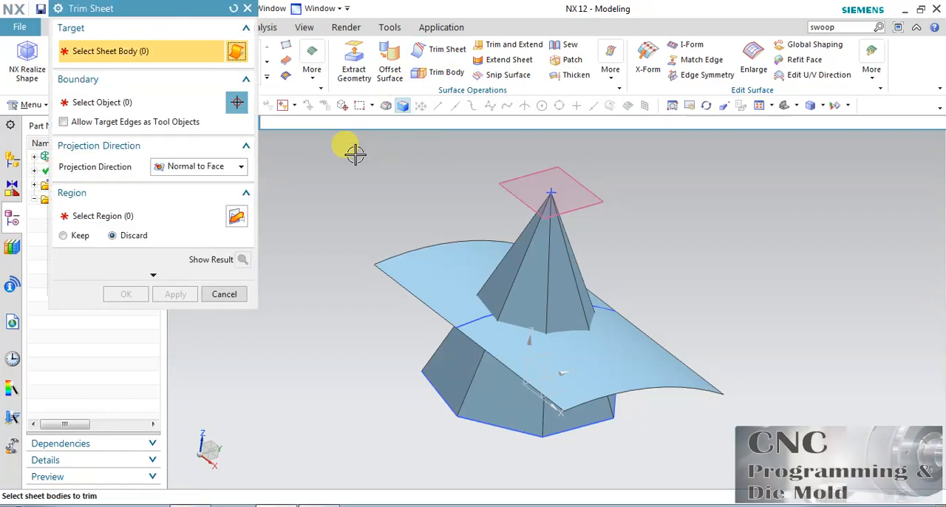
left_click(426, 354)
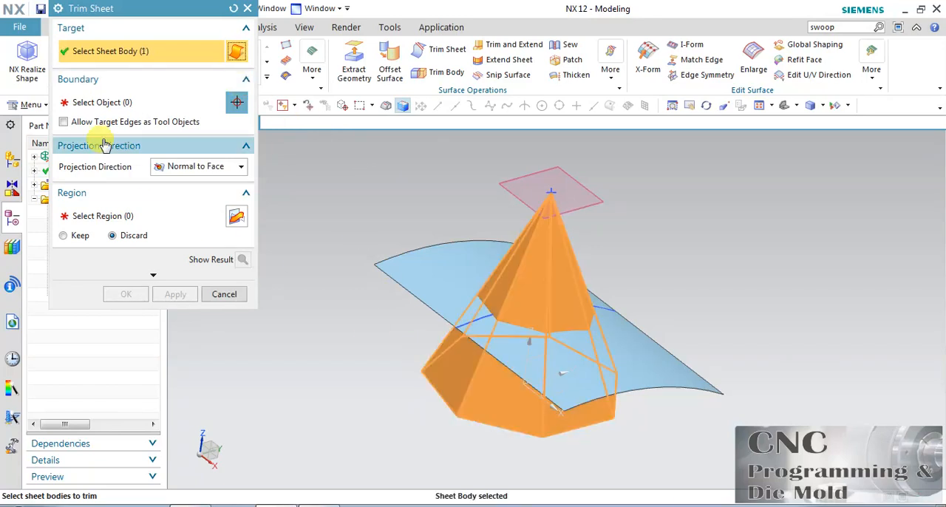
left_click(432, 278)
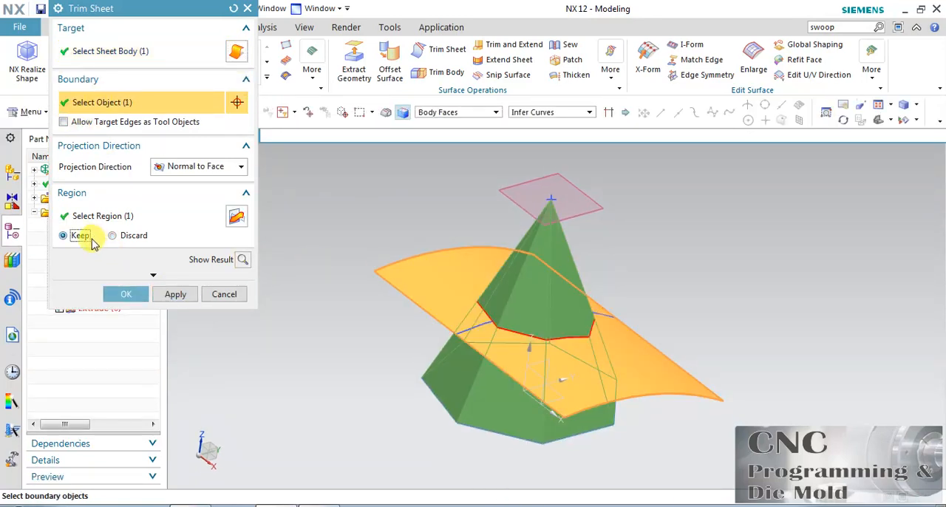
left_click(124, 294)
Step: Hide the extruded surface, the upper datum plane, the apex point sketch and the arc sketch
left_click(407, 257)
key("ctrl+b")
left_click(517, 190)
key("ctrl+b")
left_click(549, 226)
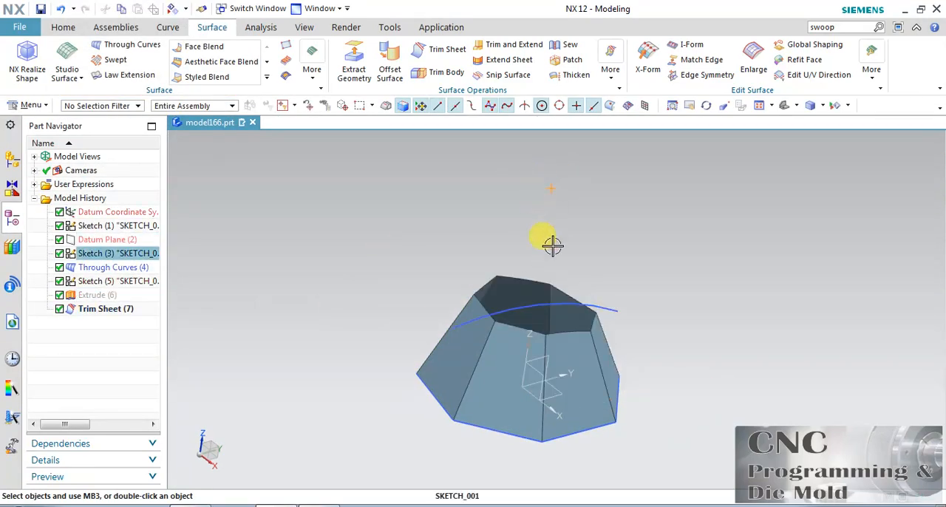
key("ctrl+b")
left_click(541, 301)
key("ctrl+b")
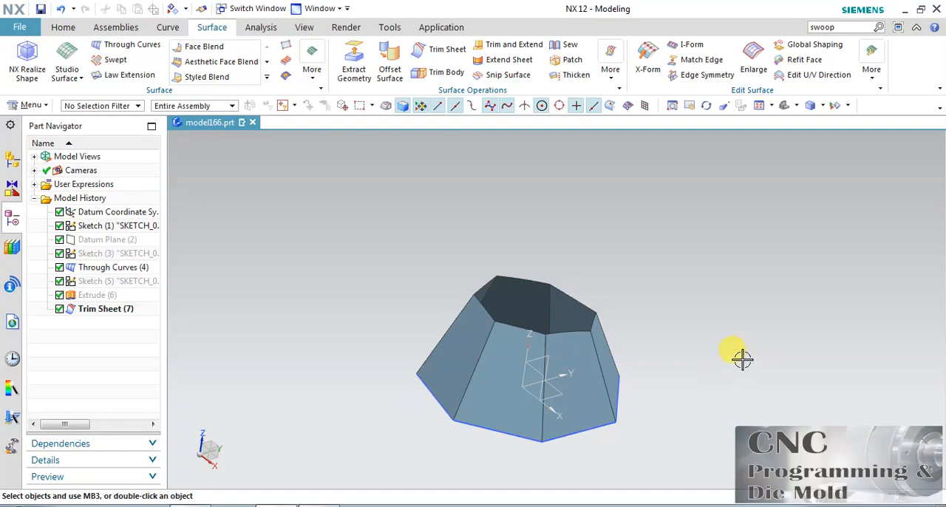
Step: Start an N-Sided Surface with the type set to Trimmed for closing the pyramid's open upper end
key("ctrl+f")
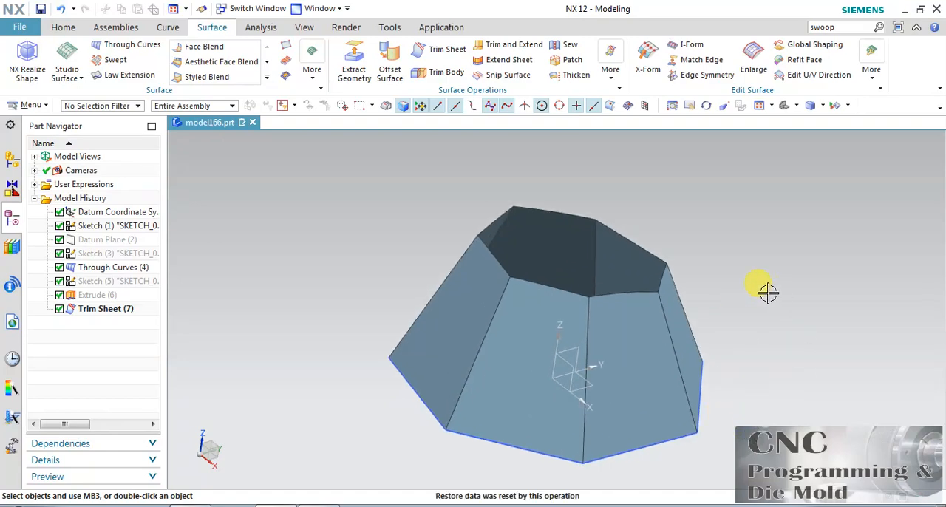
left_click(708, 107)
mouse_move(667, 204)
left_mouse_down()
mouse_move(638, 258)
mouse_move(667, 204)
mouse_move(682, 212)
mouse_move(650, 185)
mouse_move(633, 215)
mouse_move(649, 208)
left_mouse_up()
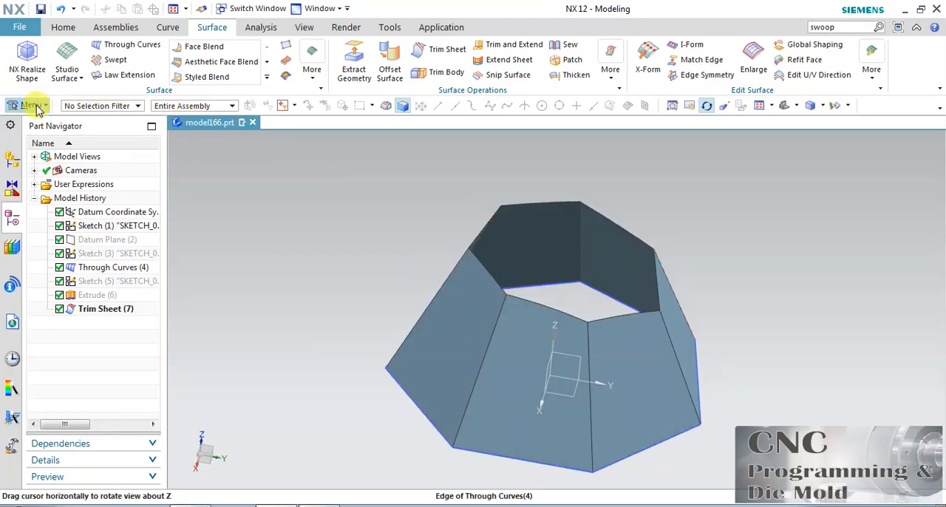
left_click(63, 27)
left_click(31, 104)
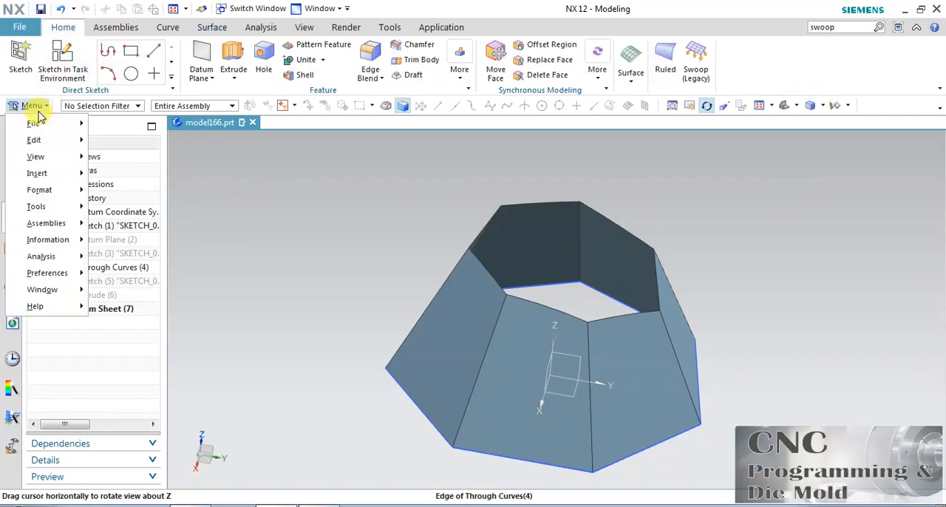
mouse_move(54, 173)
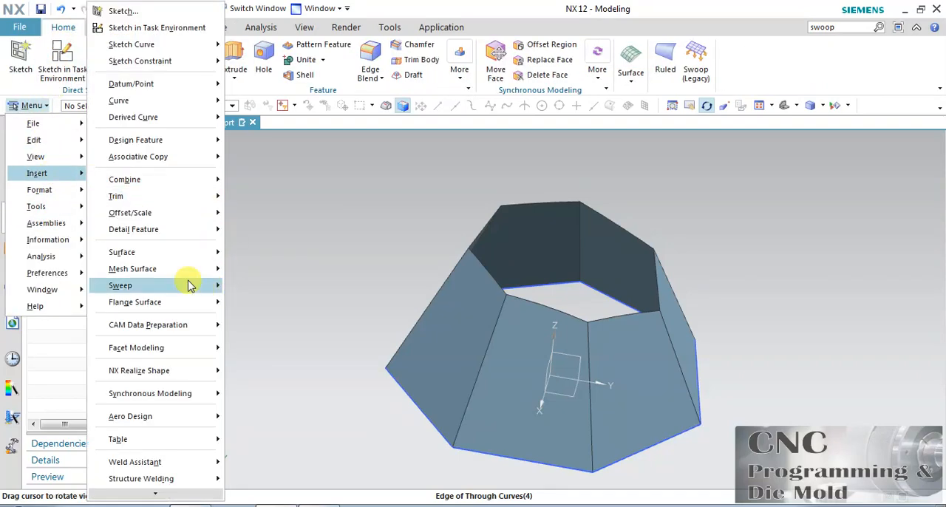
mouse_move(190, 269)
left_click(299, 320)
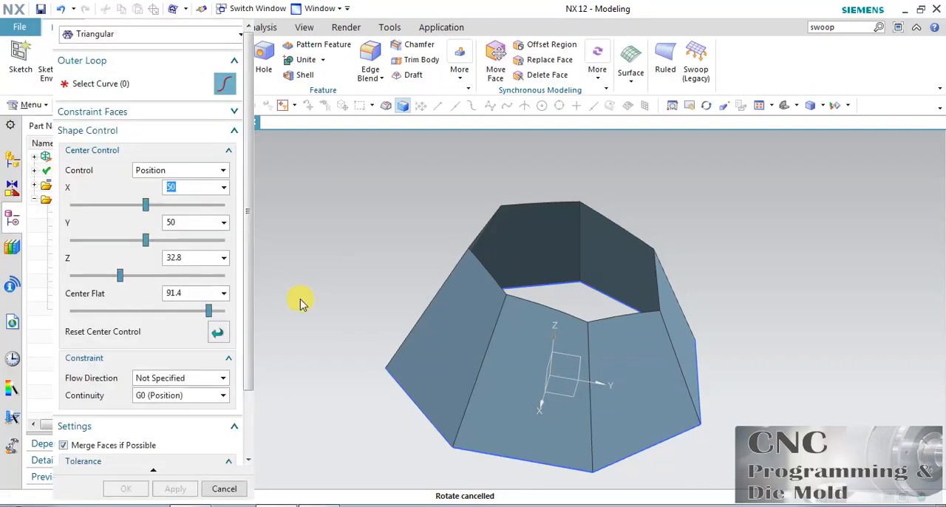
left_click(145, 37)
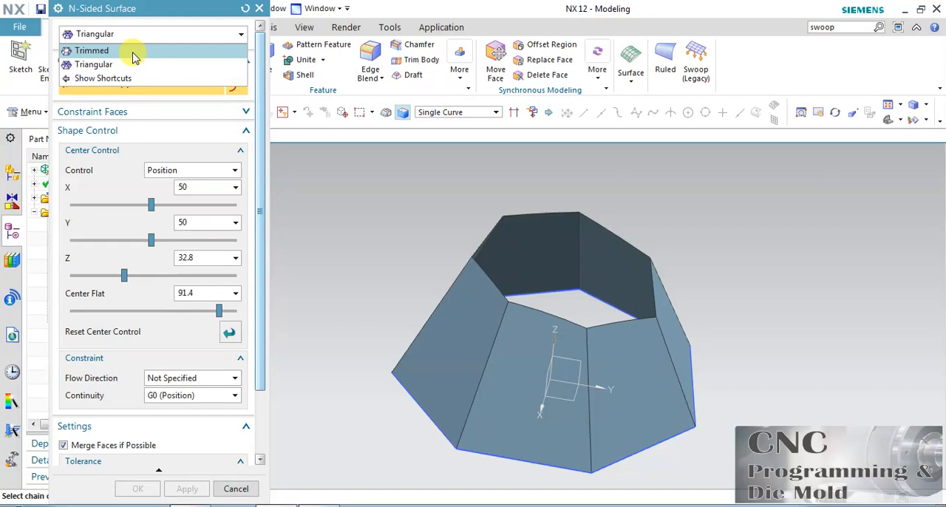
left_click(135, 52)
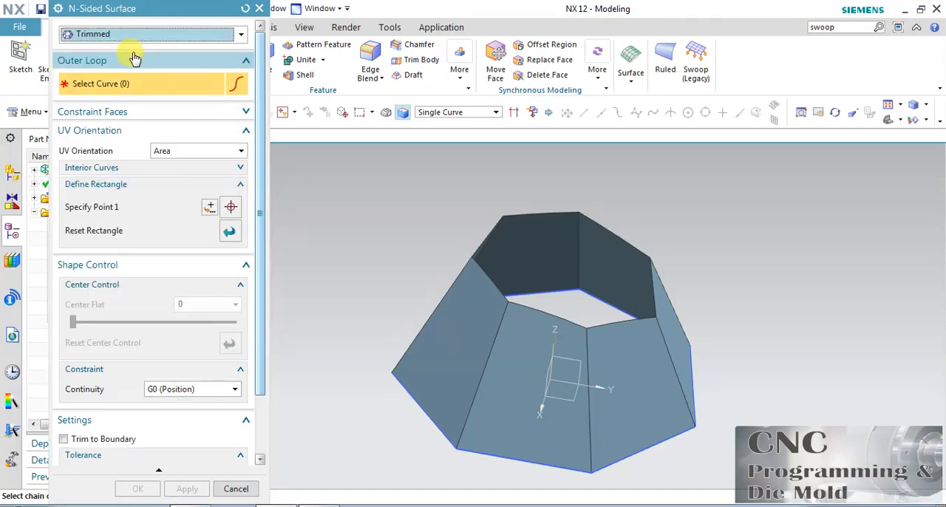
Step: Select all seven edges of the pyramid's open upper rim as the outer loop
left_click(528, 210)
left_click(488, 233)
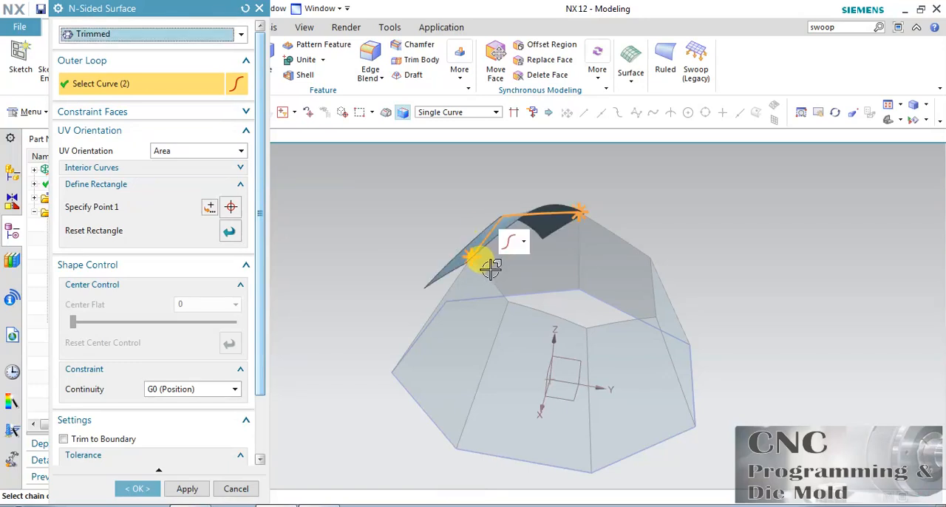
left_click(482, 269)
left_click(521, 303)
left_click(644, 319)
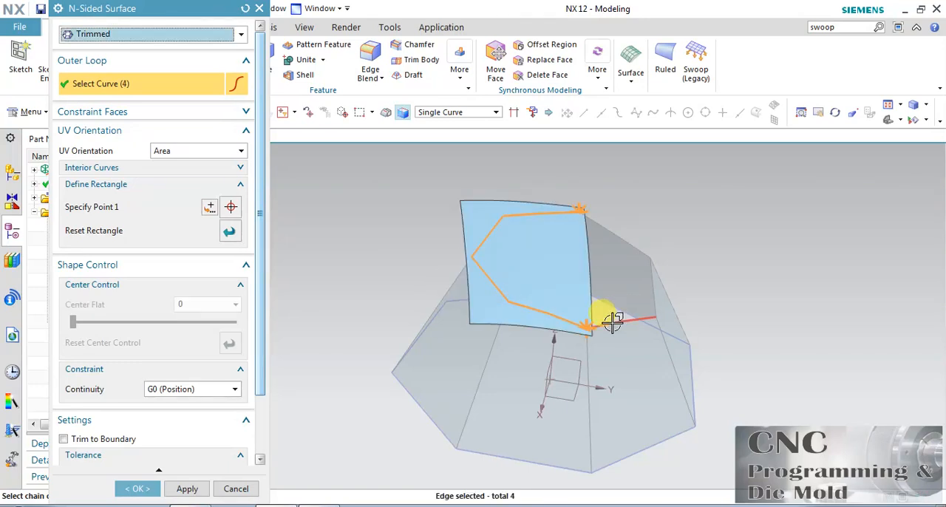
left_click(650, 282)
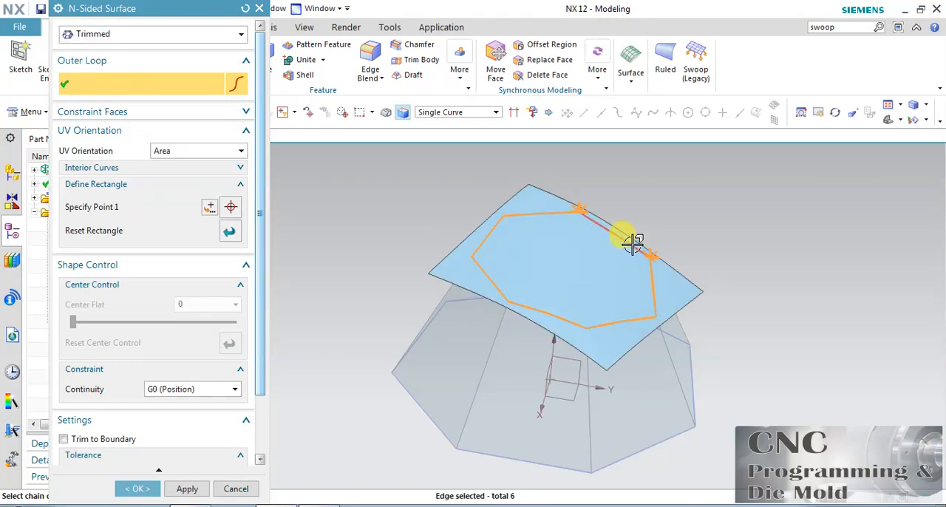
left_click(630, 244)
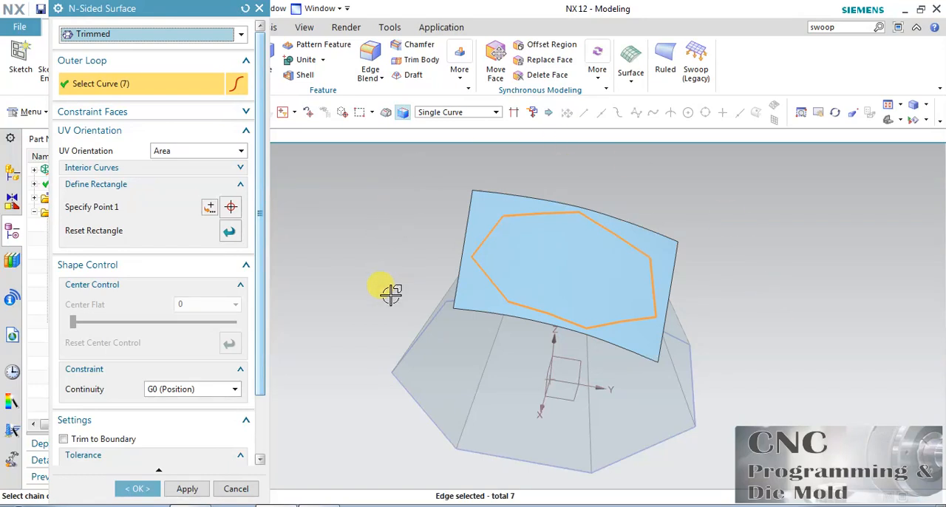
Step: Enable trimming to the boundary for the N-sided surface
left_click_drag(272, 345, 264, 422)
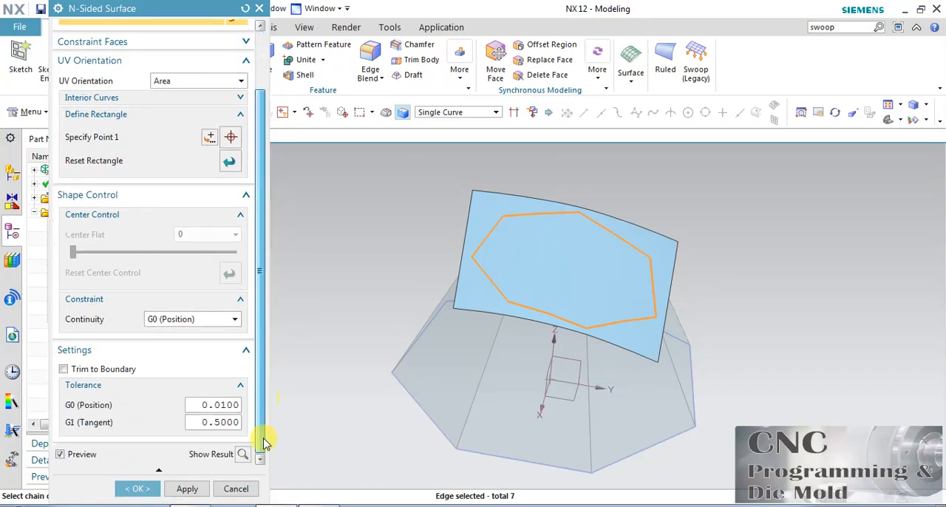
left_click(243, 453)
left_click(244, 455)
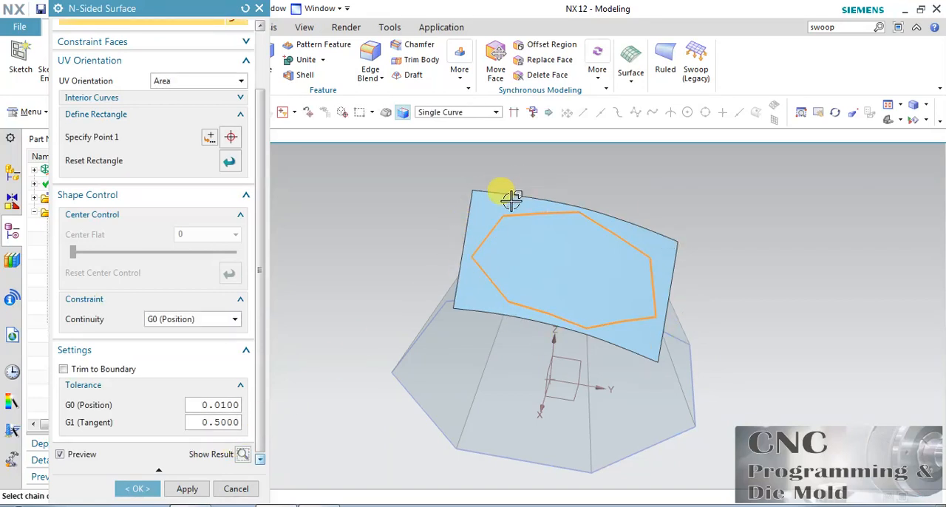
left_click(94, 371)
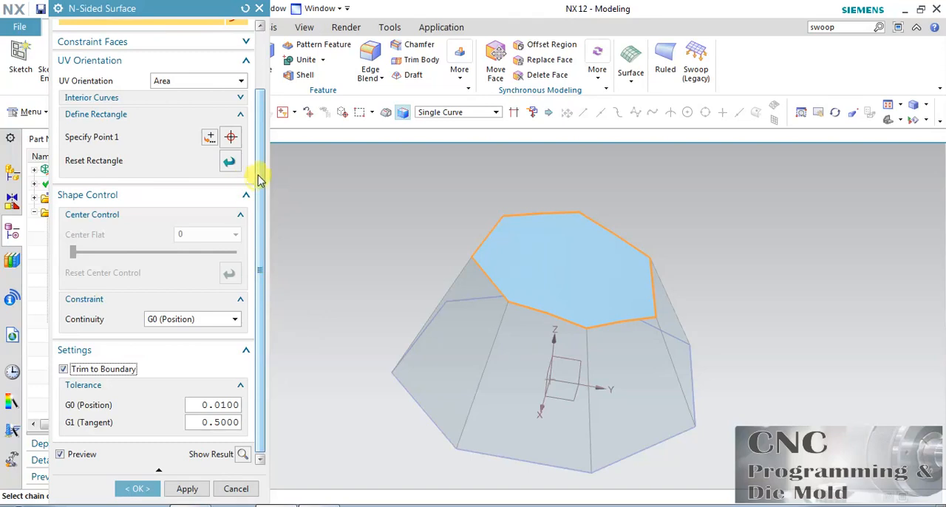
Step: Set the UV orientation to Spine and select the slanted edge at the pyramid's front left as the spine curve
scroll(259, 179, "up", 3)
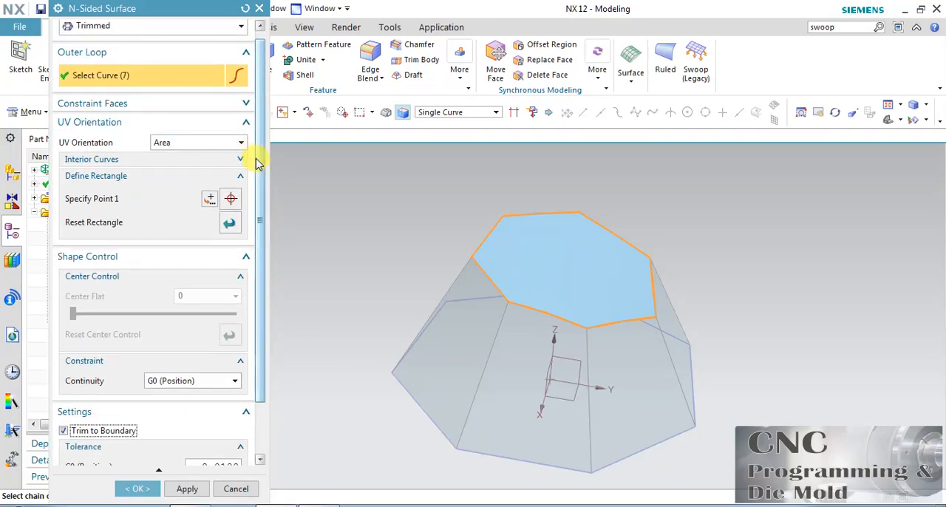
left_click_drag(260, 167, 255, 142)
left_click(194, 155)
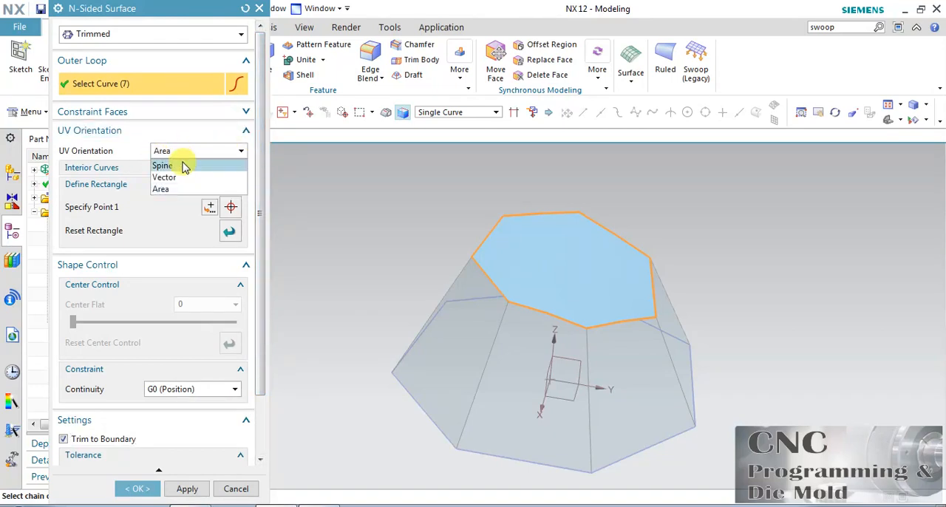
left_click(185, 167)
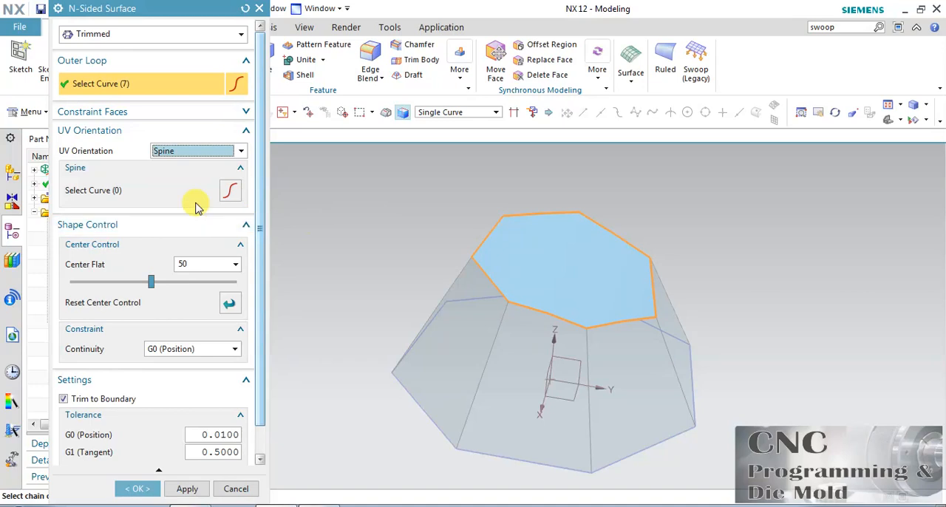
left_click(193, 195)
left_click(479, 383)
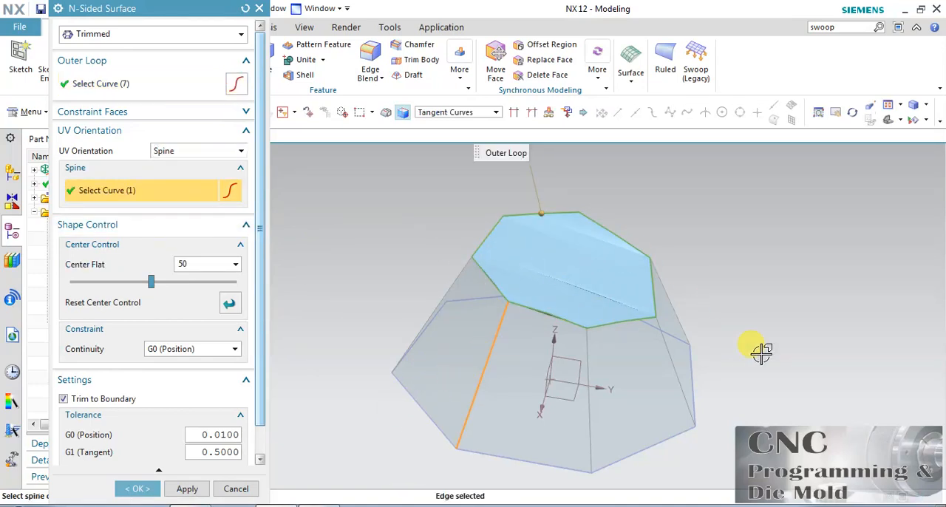
scroll(614, 224, "up", 3)
scroll(580, 297, "down", 2)
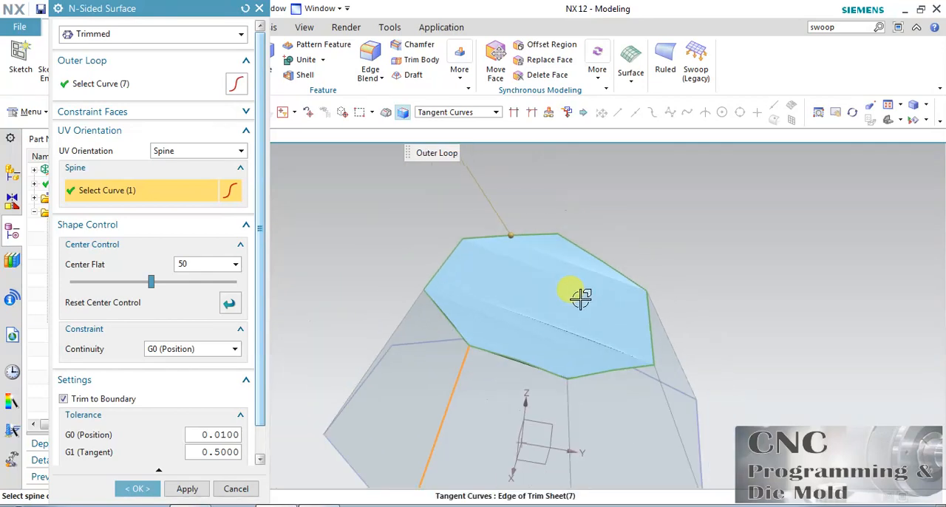
scroll(581, 297, "down", 3)
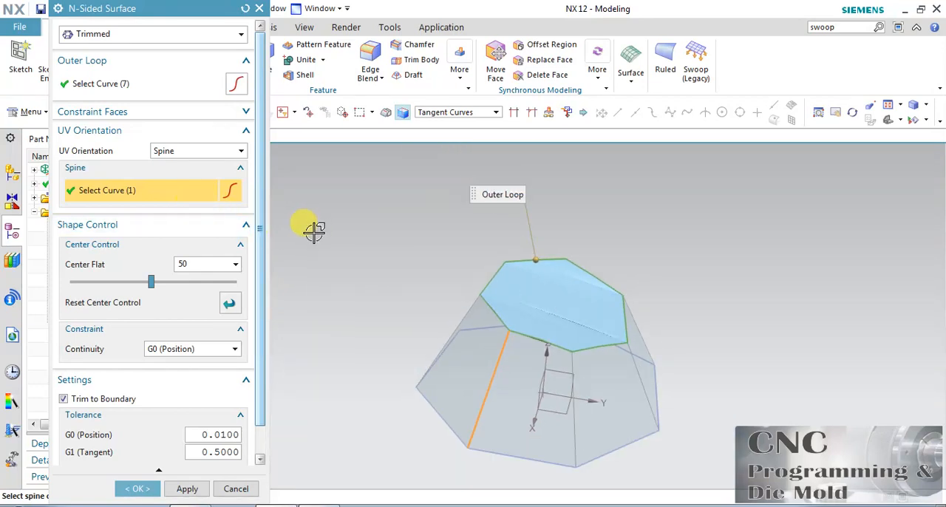
Step: Deselect the current spine edge and select the neighbouring slanted front edge as the spine instead
left_click(490, 387, "shift")
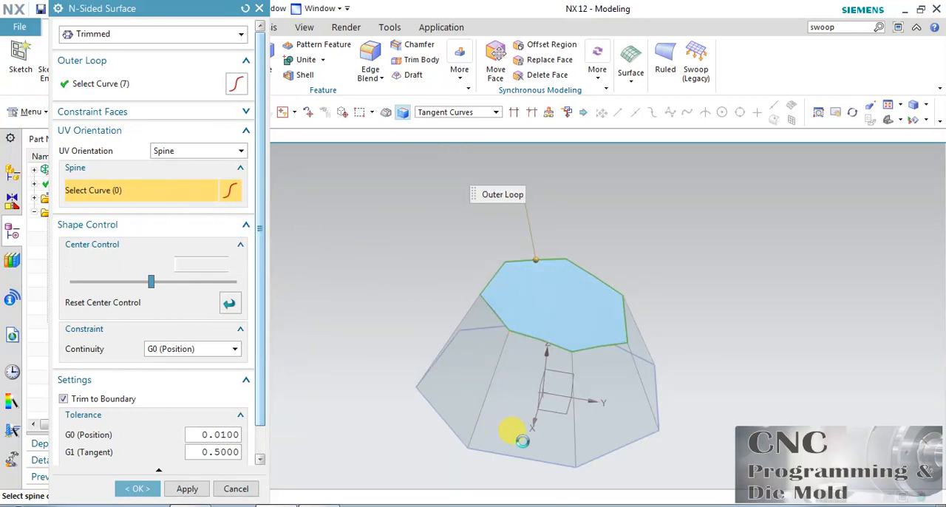
left_click(572, 425)
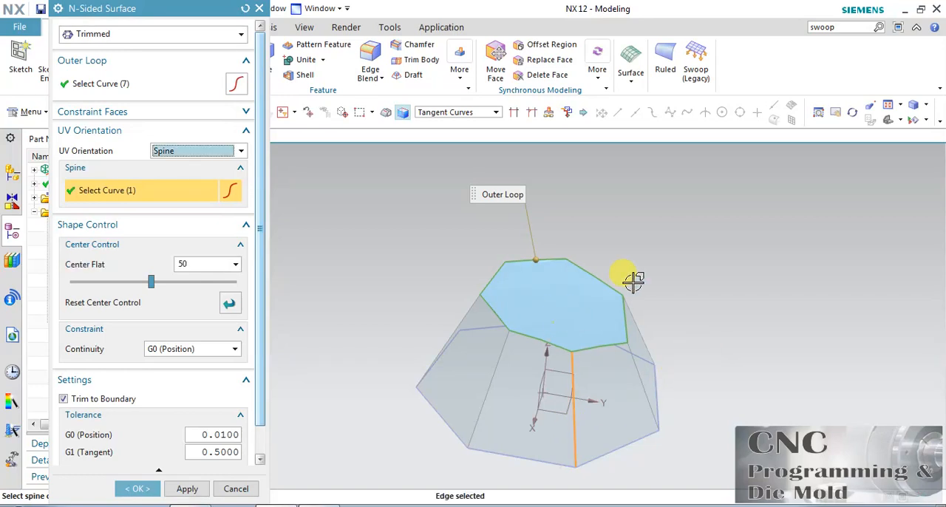
mouse_move(662, 247)
middle_mouse_down()
mouse_move(660, 270)
mouse_move(689, 293)
mouse_move(650, 243)
mouse_move(655, 260)
middle_mouse_up()
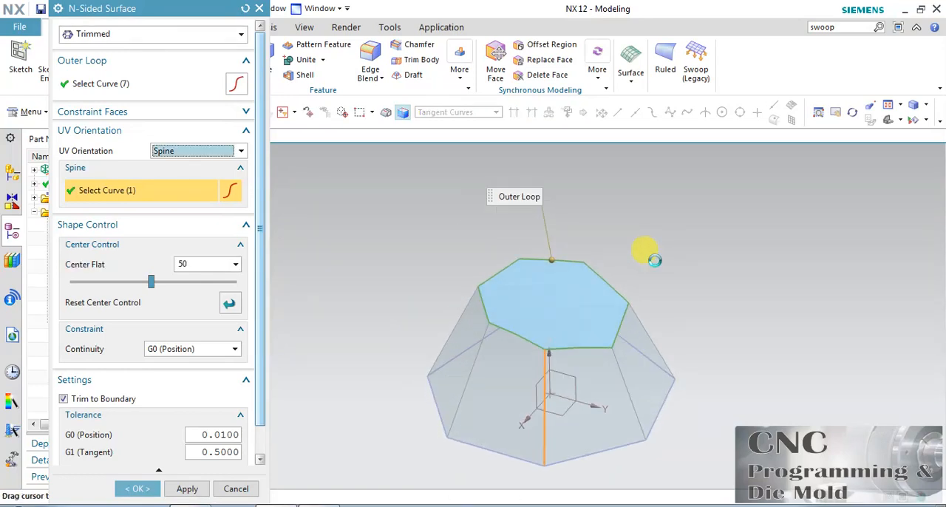
Step: Set the UV orientation to Vector, try the X direction and switch the vector to the Y direction
left_click(184, 151)
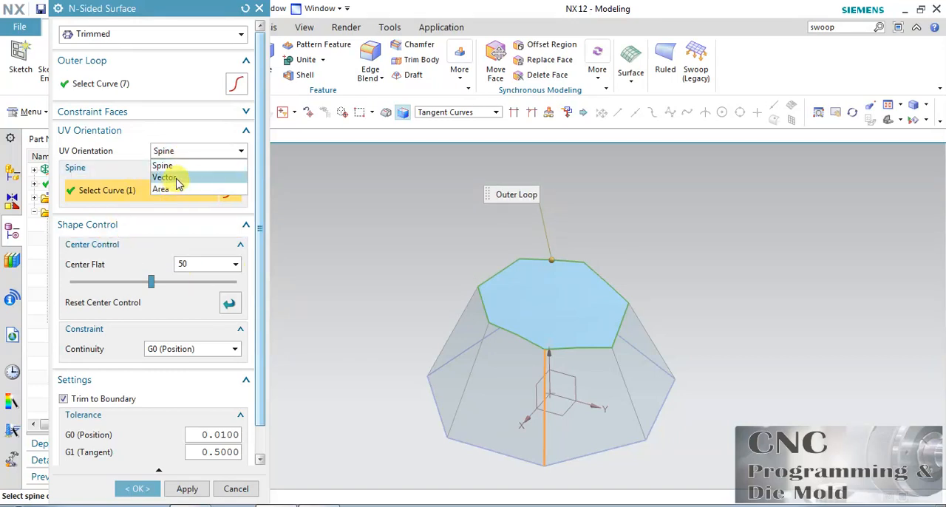
left_click(178, 182)
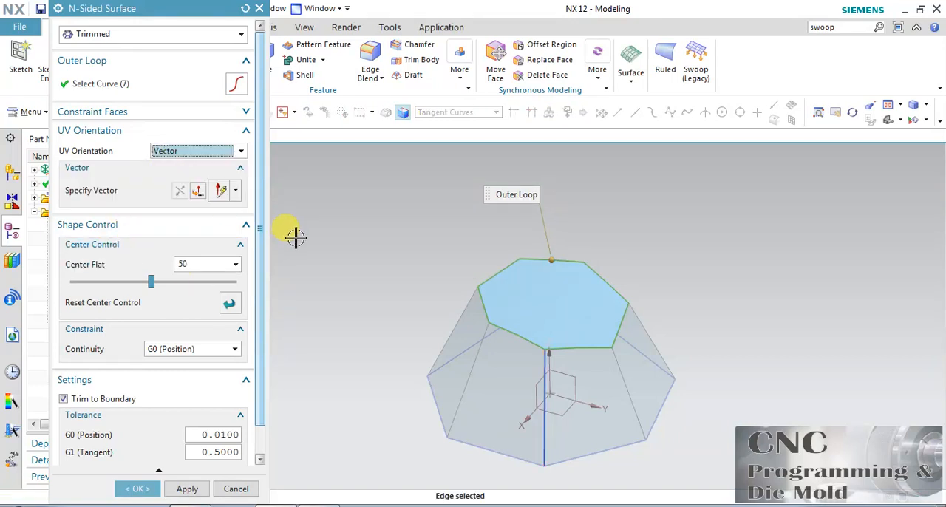
left_click(144, 190)
left_click(545, 330)
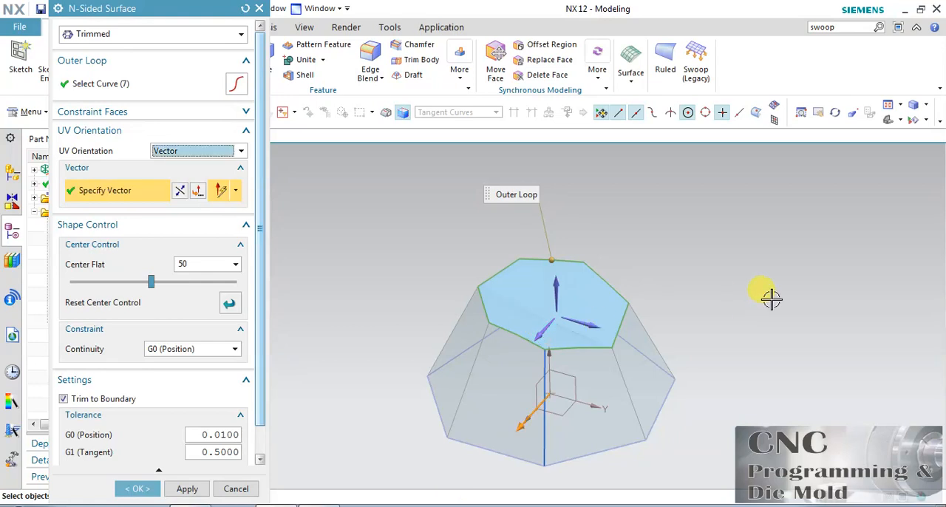
middle_click_drag(754, 314, 731, 317)
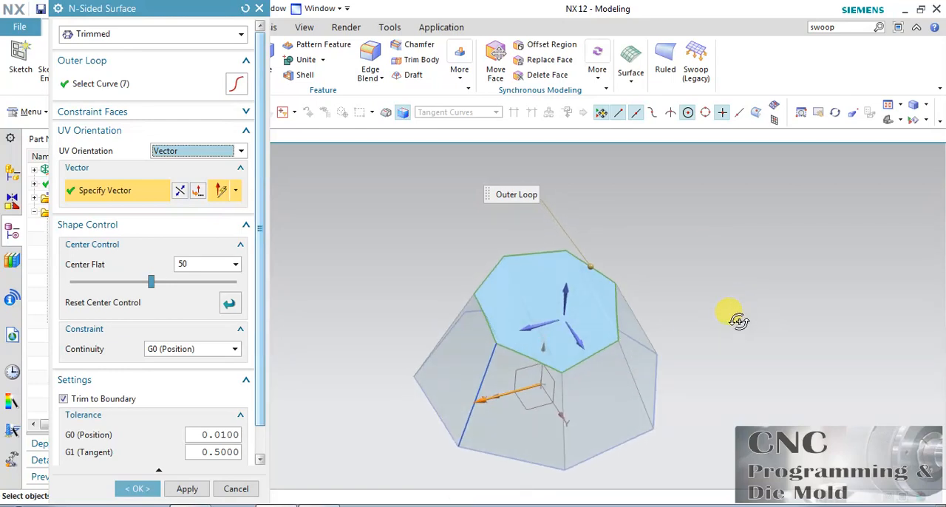
left_click(566, 334)
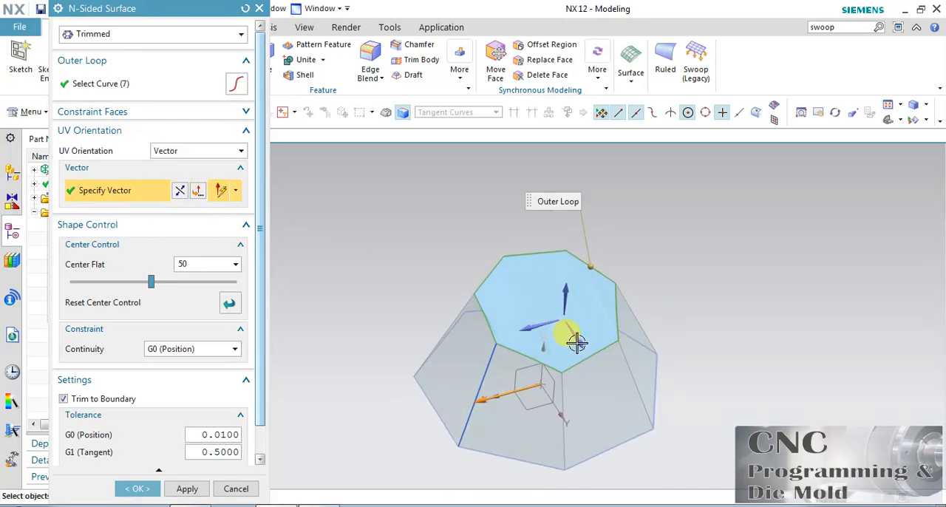
middle_click_drag(740, 374, 765, 364)
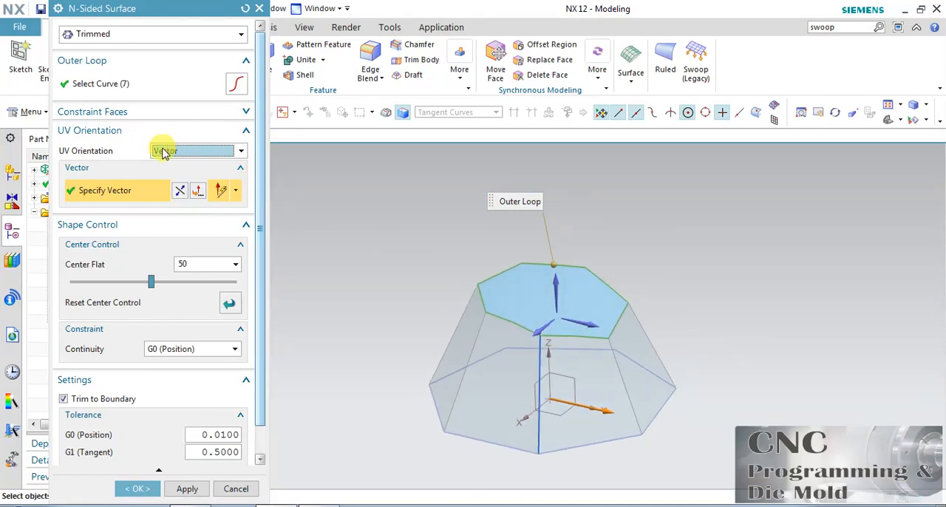
Step: Set the UV orientation back to Area
left_click(222, 151)
left_click(169, 191)
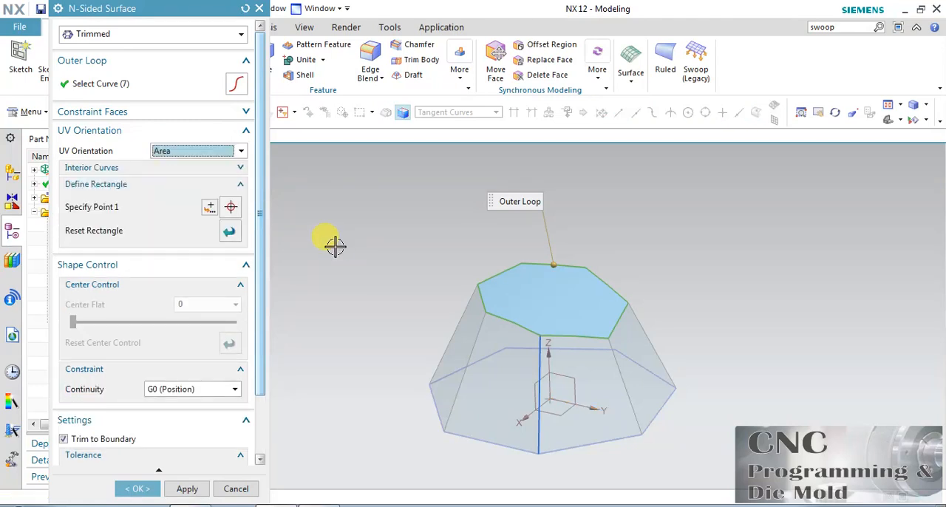
scroll(253, 235, "down", 3)
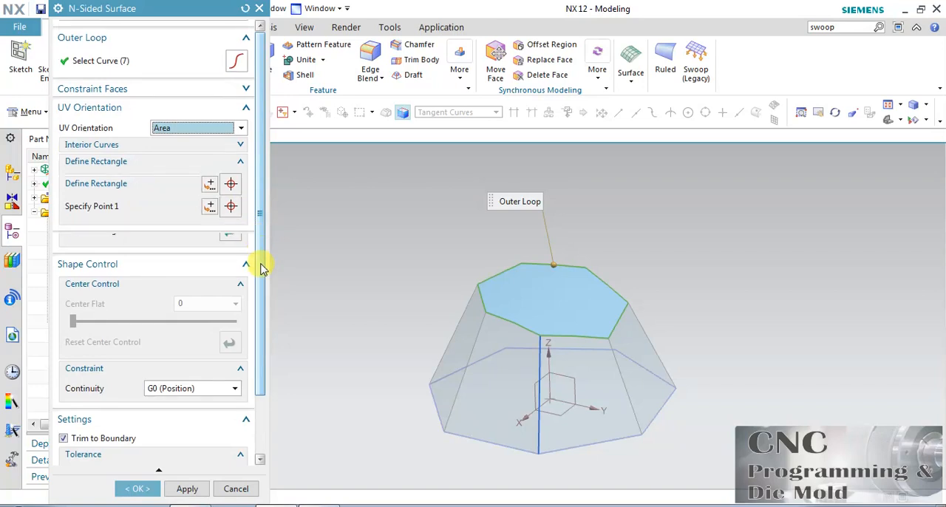
left_click_drag(262, 352, 268, 264)
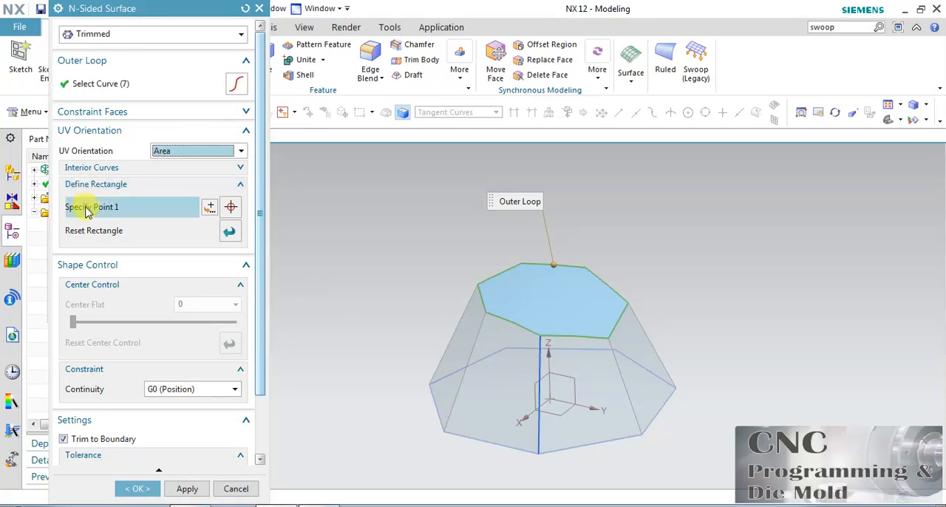
Step: Define the area rectangle from a base corner to the midpoint of the opposite slanted edge, and reset the rectangle
middle_click_drag(420, 260, 428, 276)
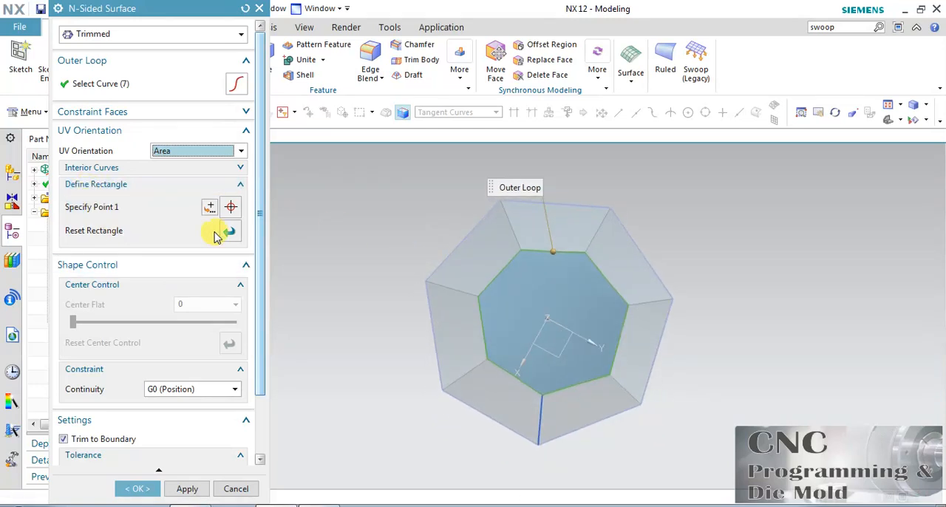
left_click(131, 214)
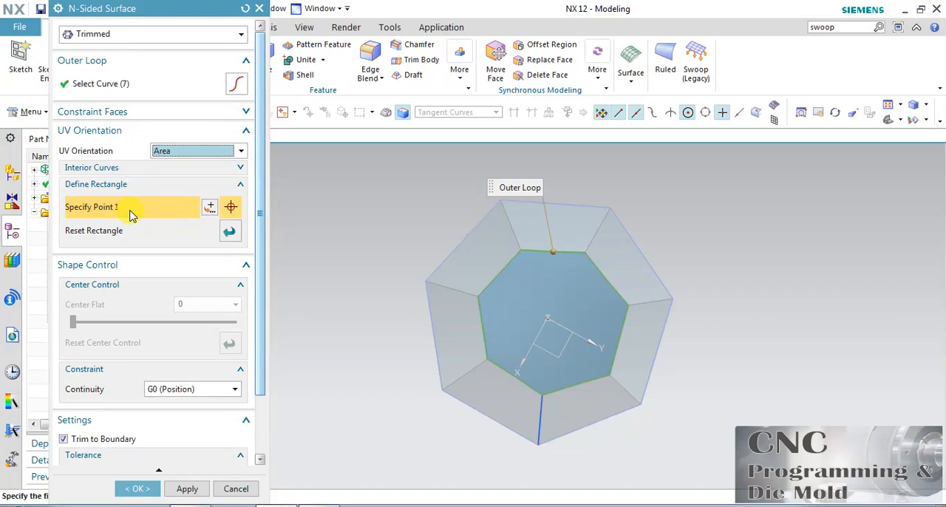
left_click(425, 279)
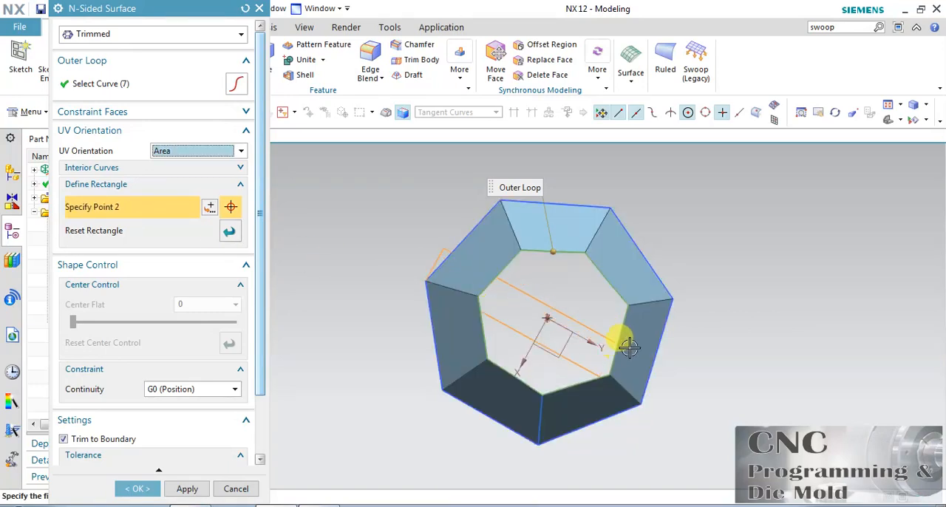
left_click(648, 304)
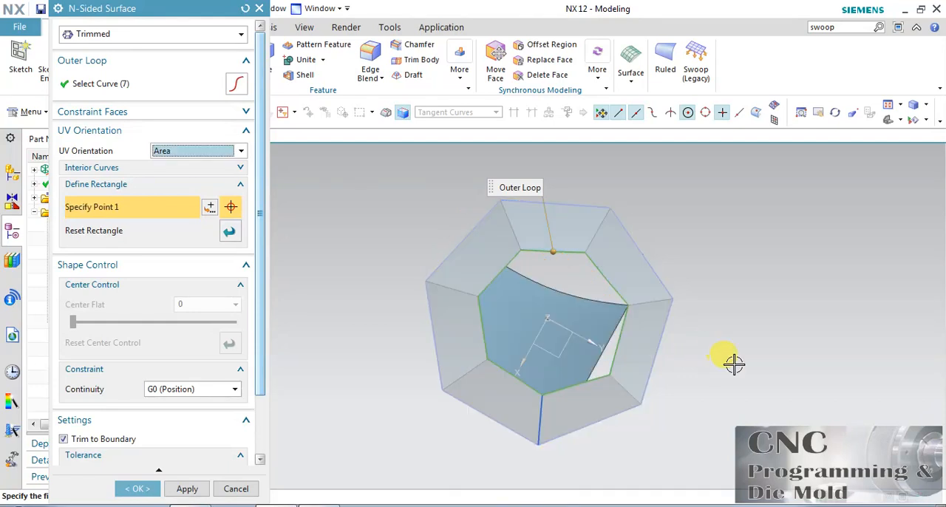
left_click(834, 112)
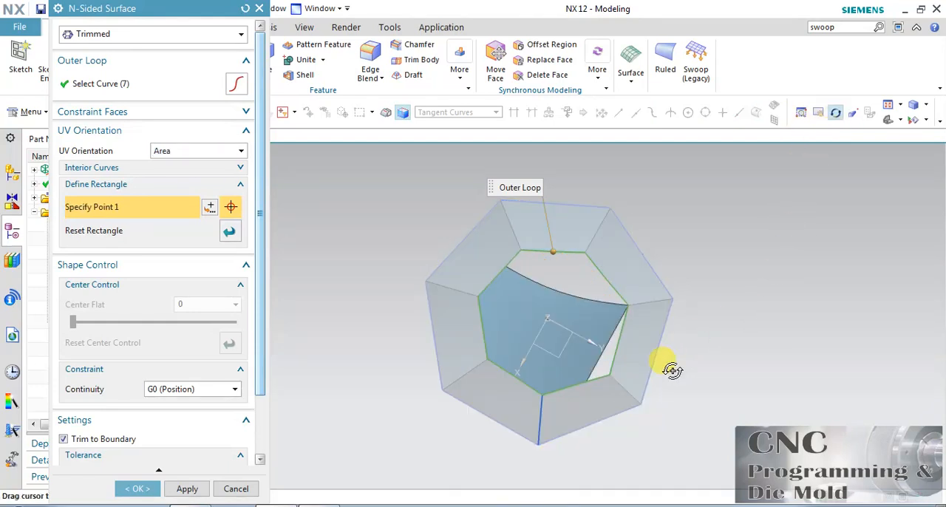
left_click_drag(692, 361, 693, 334)
left_click(229, 231)
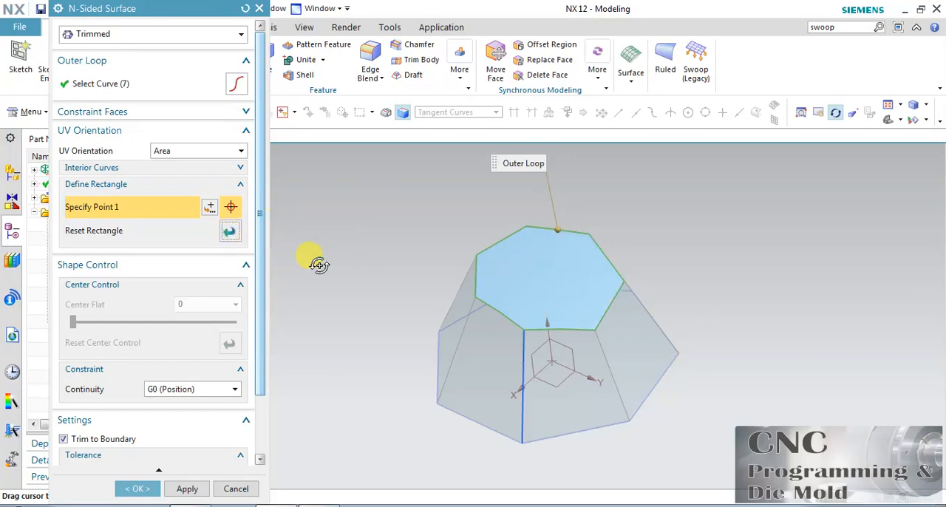
Step: Define another area rectangle from a base corner to a free point beyond the opposite side of the pyramid, and reset it
left_click_drag(660, 201, 682, 233)
left_click(835, 112)
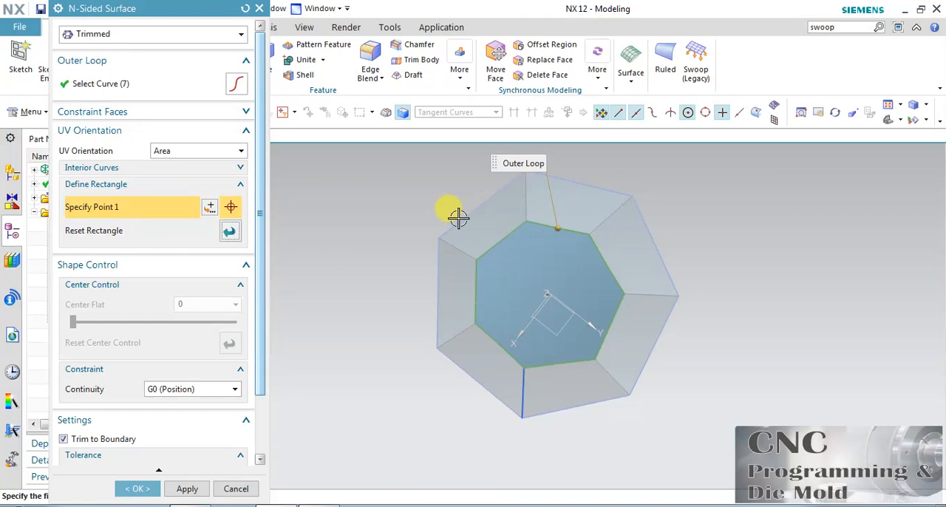
left_click(440, 235)
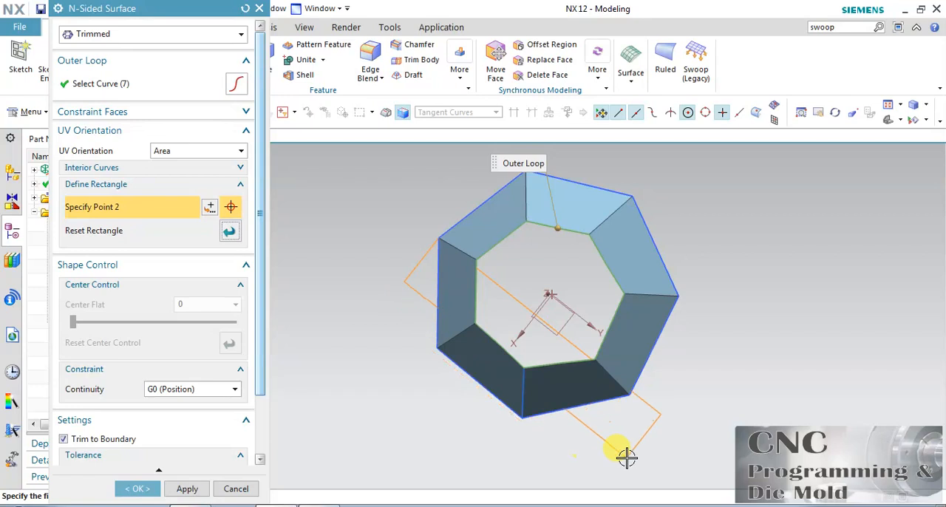
left_click(738, 299)
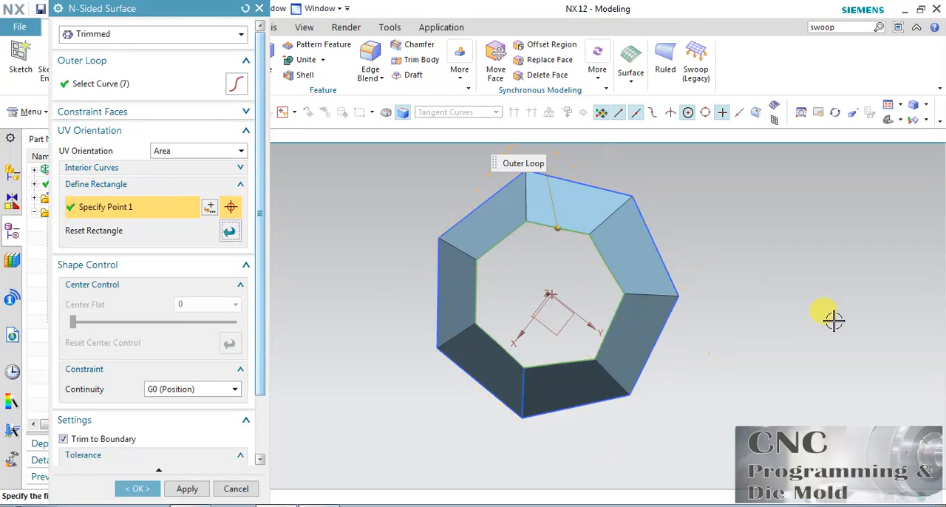
left_click(835, 111)
left_click_drag(739, 321, 747, 282)
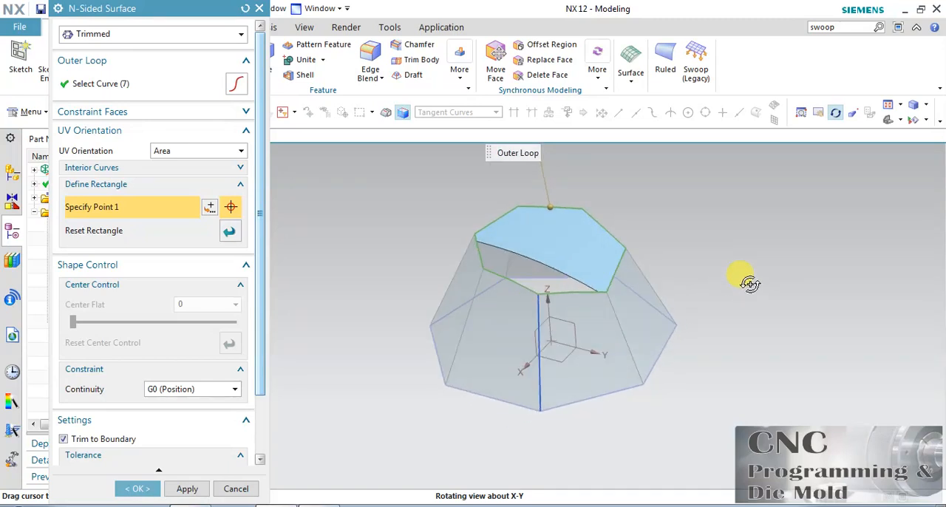
left_click(230, 231)
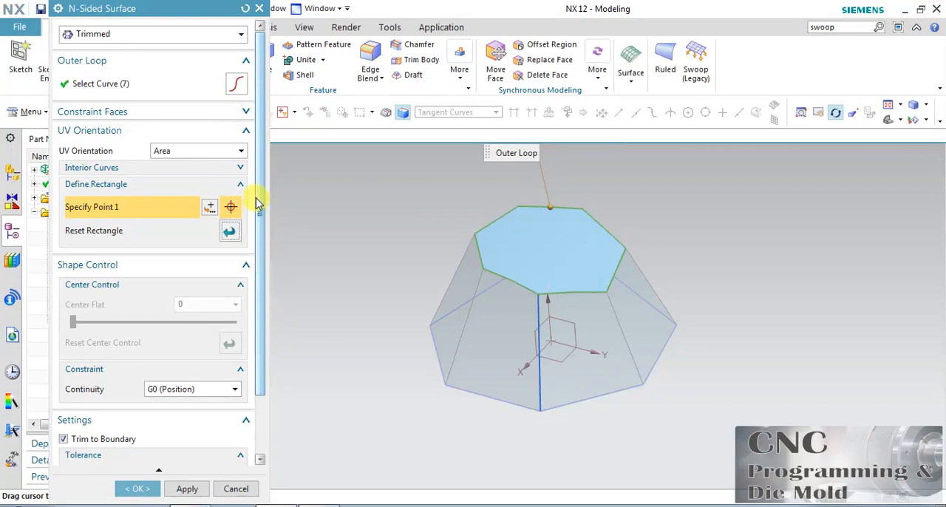
Step: Change the surface type to Triangular and set both the center's Z position and Center Flat to 50
left_click(175, 33)
left_click(132, 68)
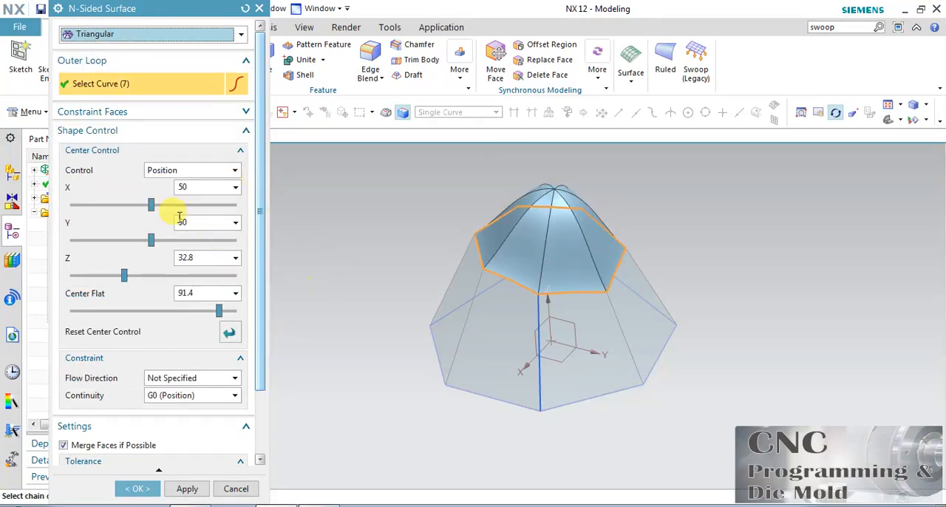
left_click(229, 333)
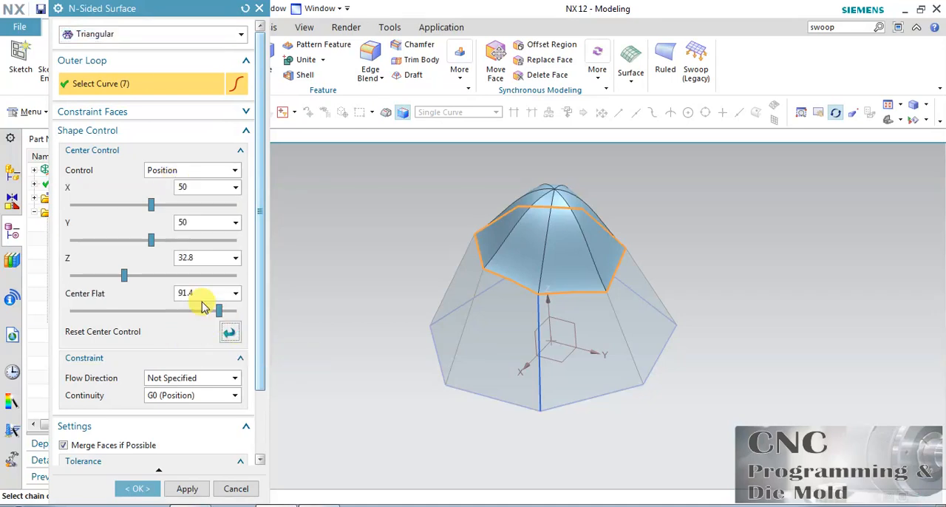
left_click_drag(123, 281, 147, 281)
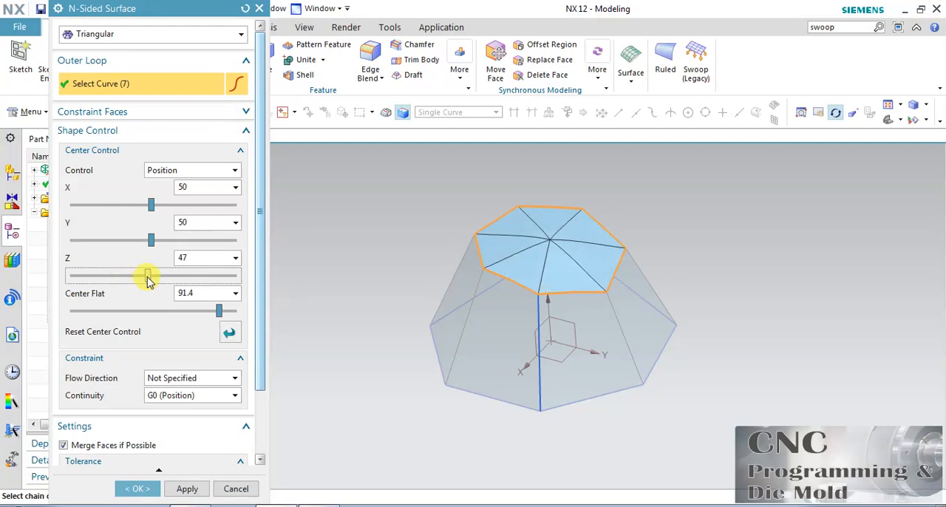
left_click(205, 261)
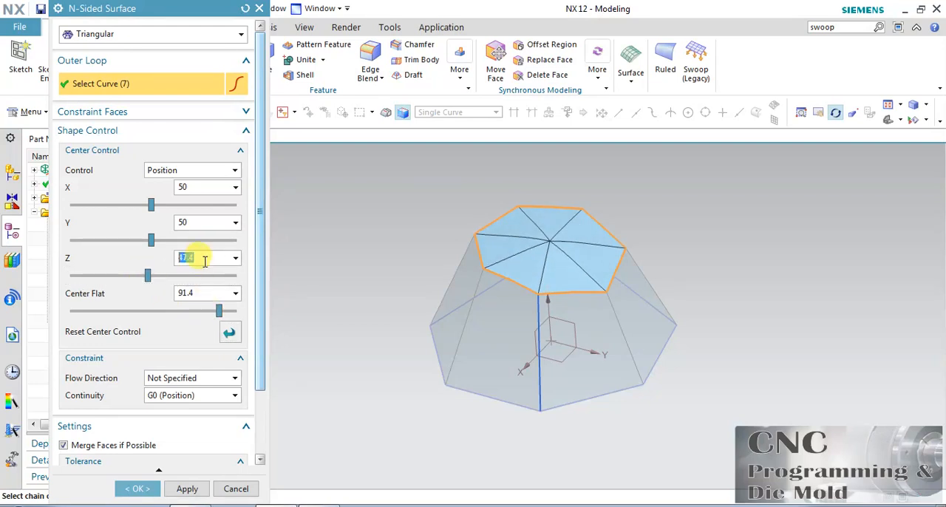
left_click(200, 292)
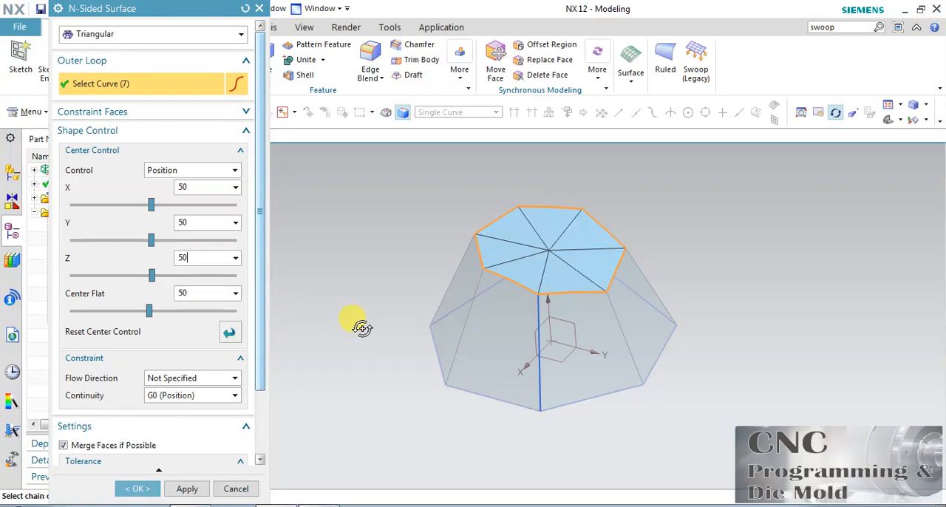
Step: Raise and shift the surface's center point to about X 51.7, Y 55.9 and Z 24.5
scroll(569, 185, "up", 2)
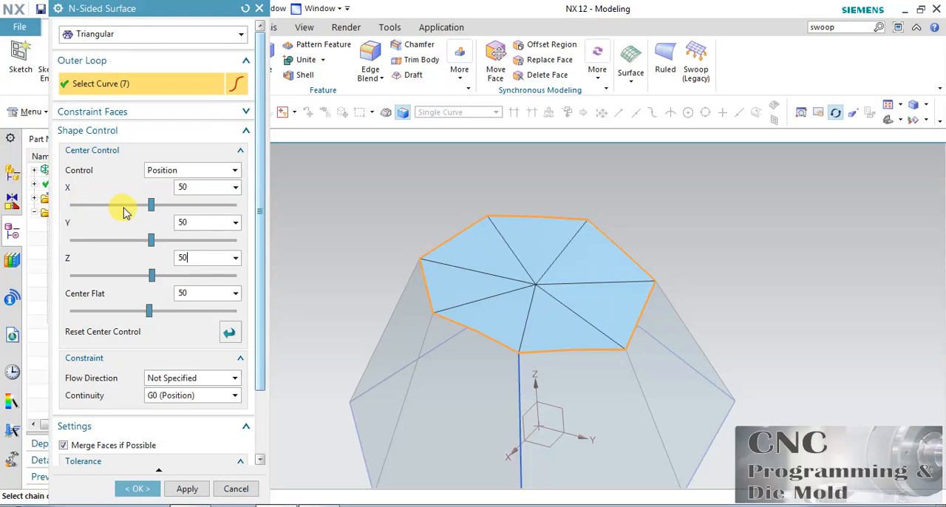
mouse_move(154, 207)
left_mouse_down()
mouse_move(180, 205)
mouse_move(141, 207)
mouse_move(152, 204)
left_mouse_up()
left_click_drag(151, 277, 110, 284)
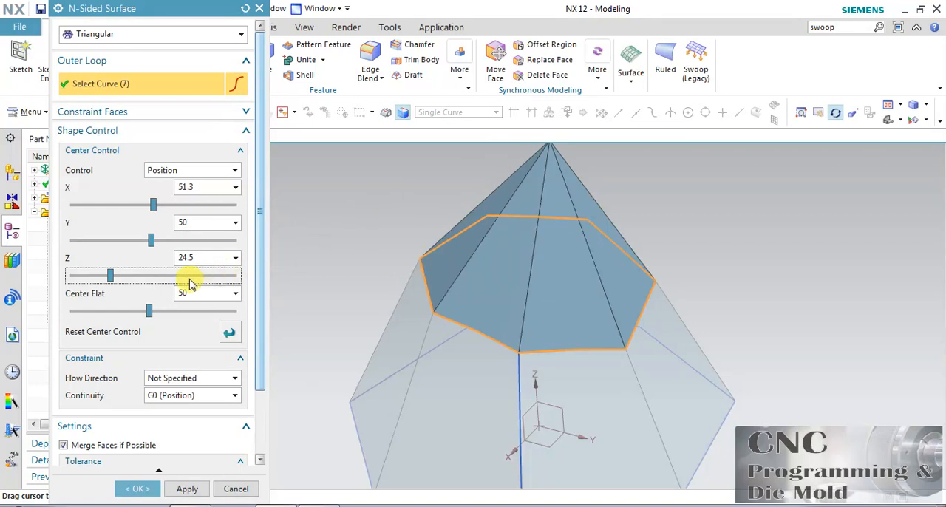
mouse_move(150, 246)
left_mouse_down()
mouse_move(123, 247)
mouse_move(171, 252)
mouse_move(135, 264)
mouse_move(158, 242)
left_mouse_up()
left_click_drag(153, 208, 155, 229)
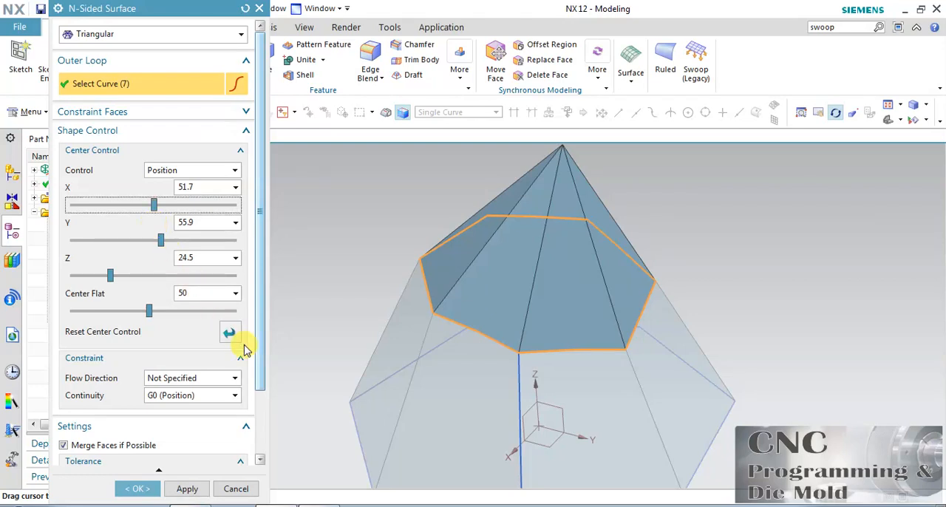
Step: Switch the center control to Tilting and set Y to about 53.8 and Center Flat to about 95.1
scroll(259, 310, "down", 1)
scroll(257, 313, "up", 1)
left_click(196, 172)
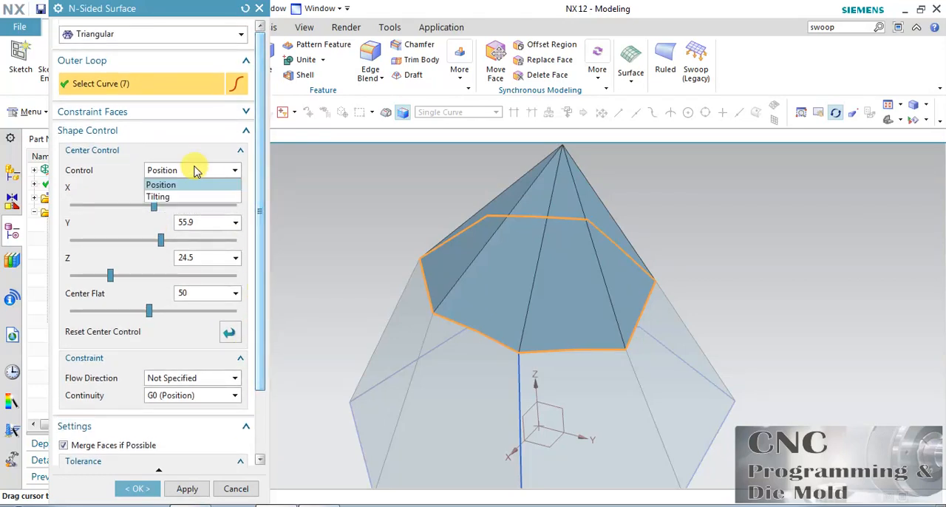
left_click(159, 196)
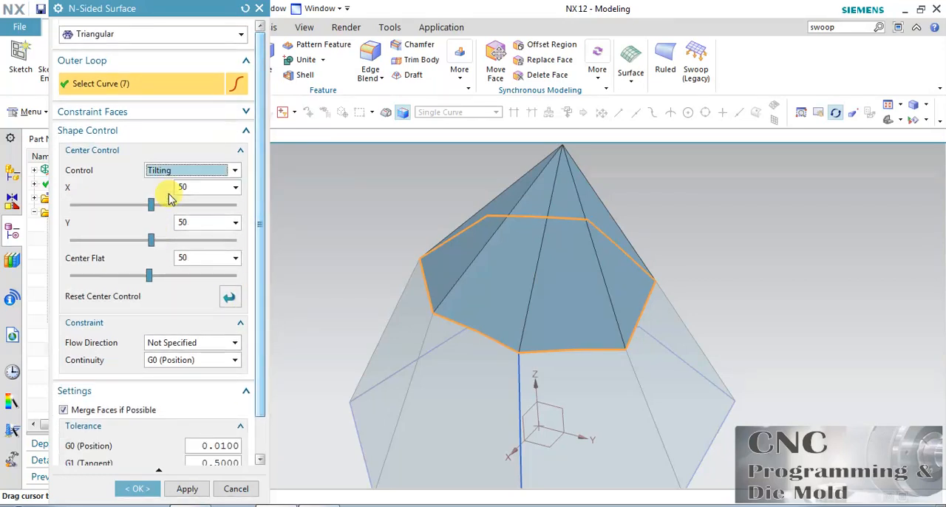
left_click_drag(151, 244, 181, 243)
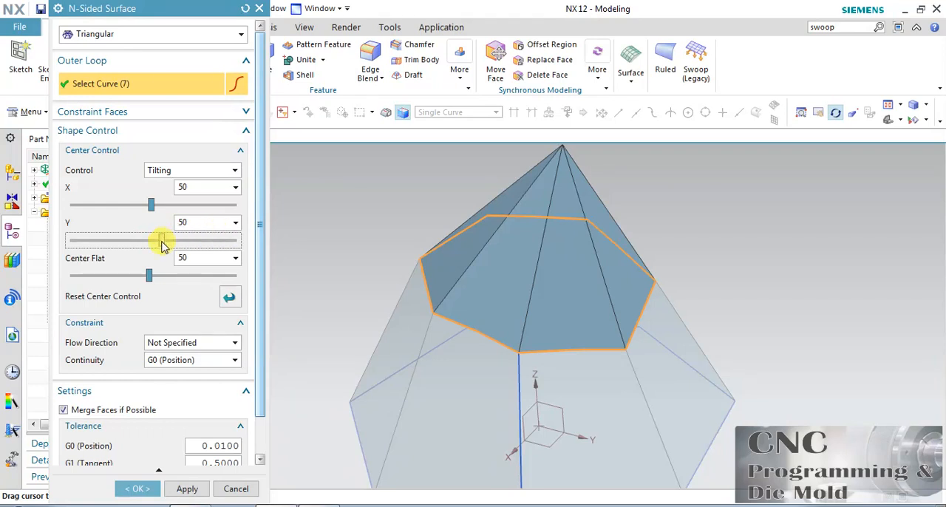
left_click_drag(147, 283, 227, 280)
middle_click_drag(364, 308, 364, 308)
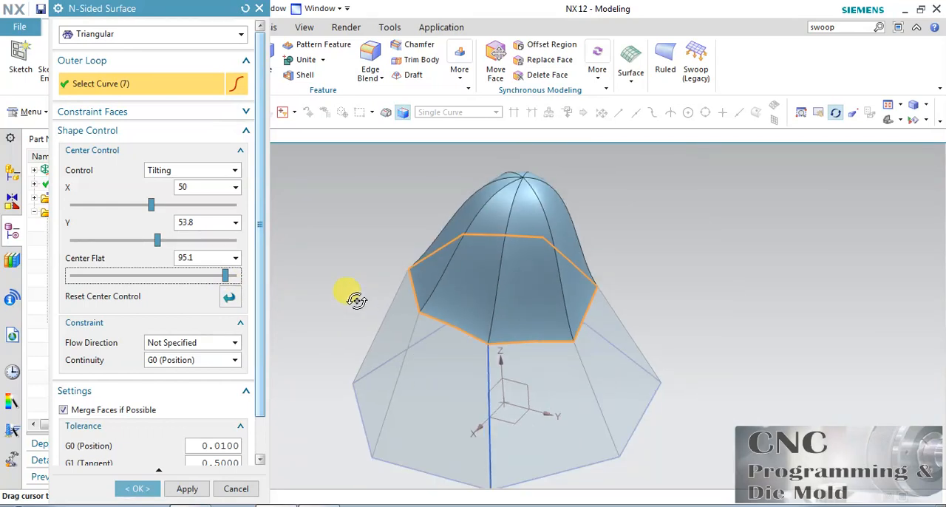
Step: Set the flow direction to Perpendicular and, under Position control, adjust Center Flat to about 53.1 and Y to about 54.6
left_click(233, 345)
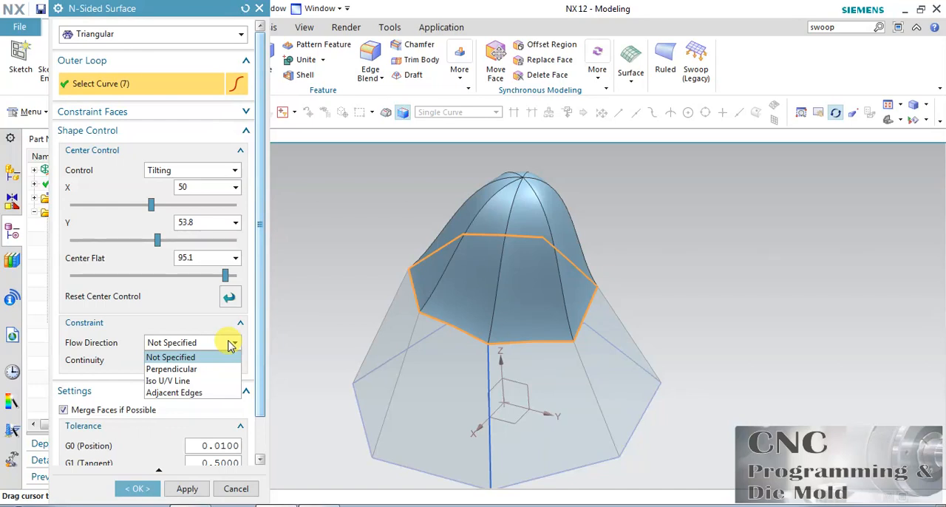
left_click(189, 369)
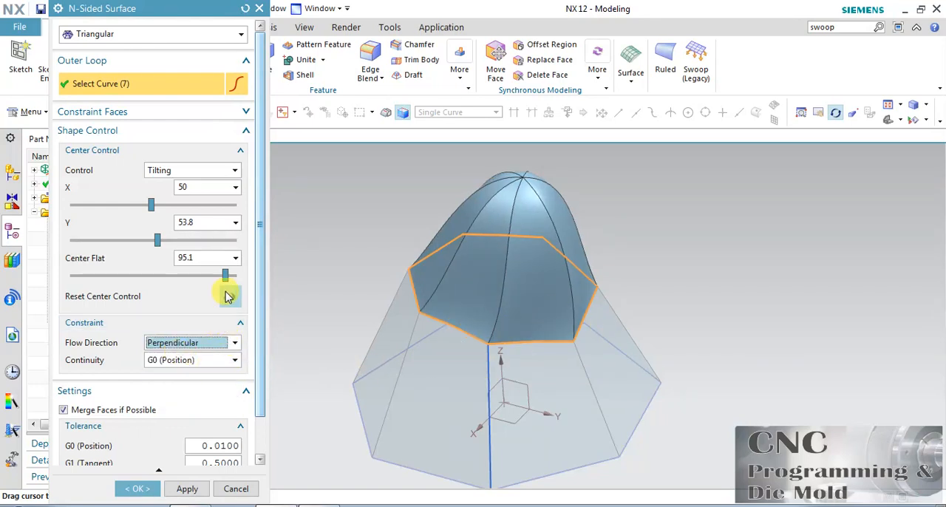
left_click(199, 171)
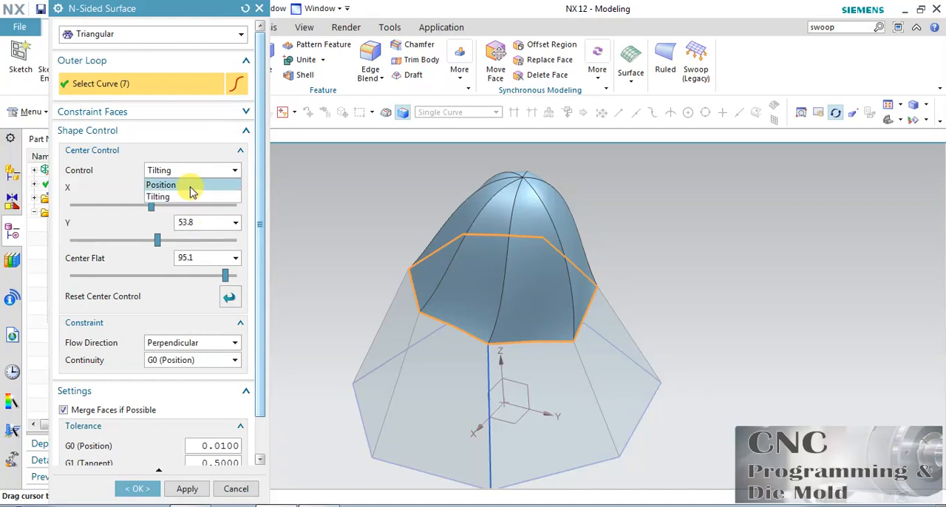
left_click(186, 184)
left_click_drag(222, 315, 156, 333)
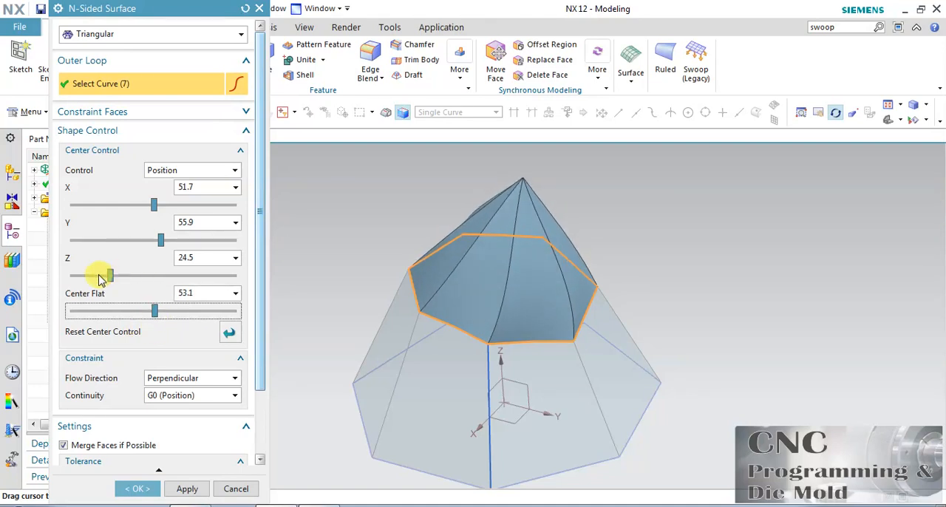
mouse_move(157, 244)
left_mouse_down()
mouse_move(118, 244)
mouse_move(161, 252)
left_mouse_up()
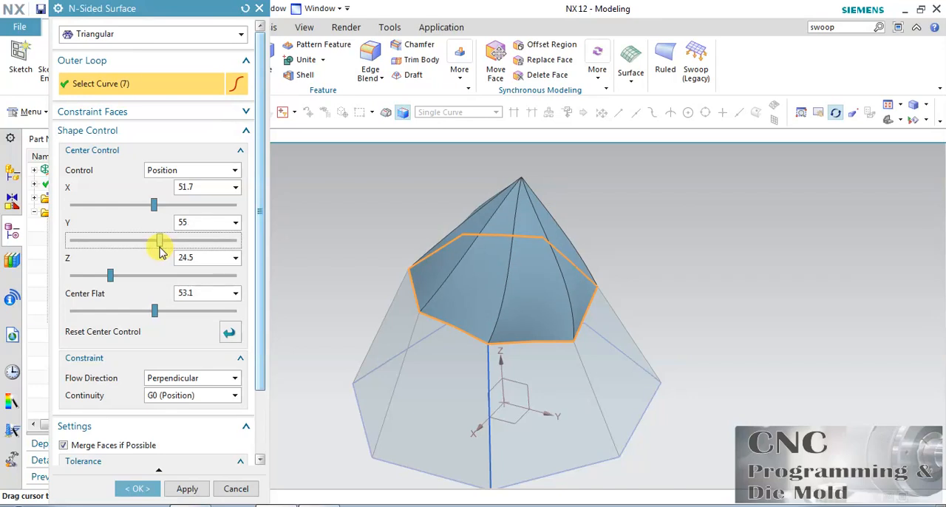
Step: Try the Not Specified flow direction and return to Perpendicular
left_click(193, 377)
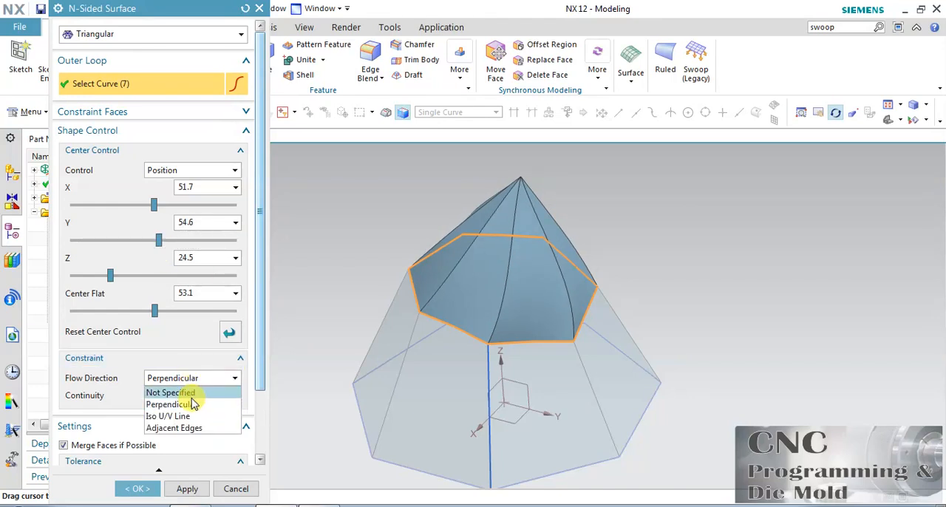
left_click(191, 393)
left_click(193, 378)
left_click(185, 403)
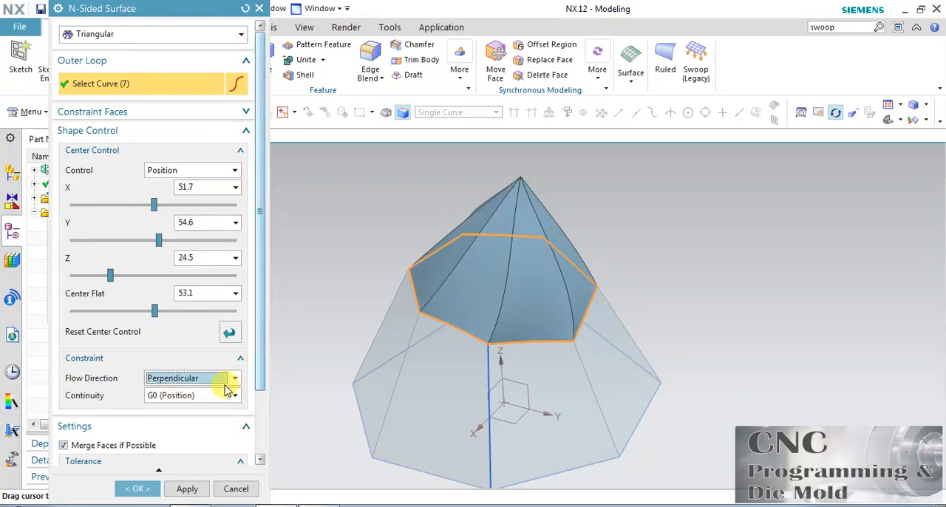
Step: Try the Adjacent Edges and Iso U/V Line flow directions, and set the flow direction back to Perpendicular
left_click(215, 397)
left_click(221, 377)
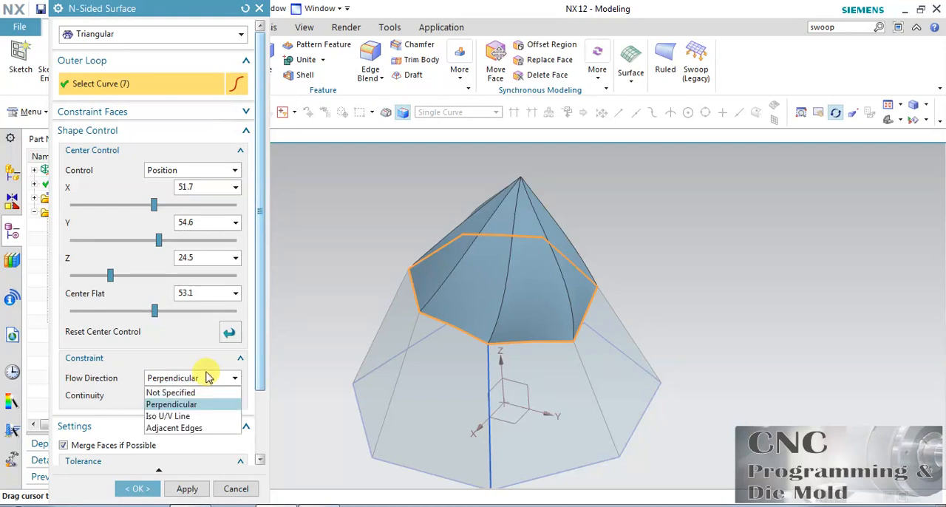
left_click(185, 427)
left_click(197, 377)
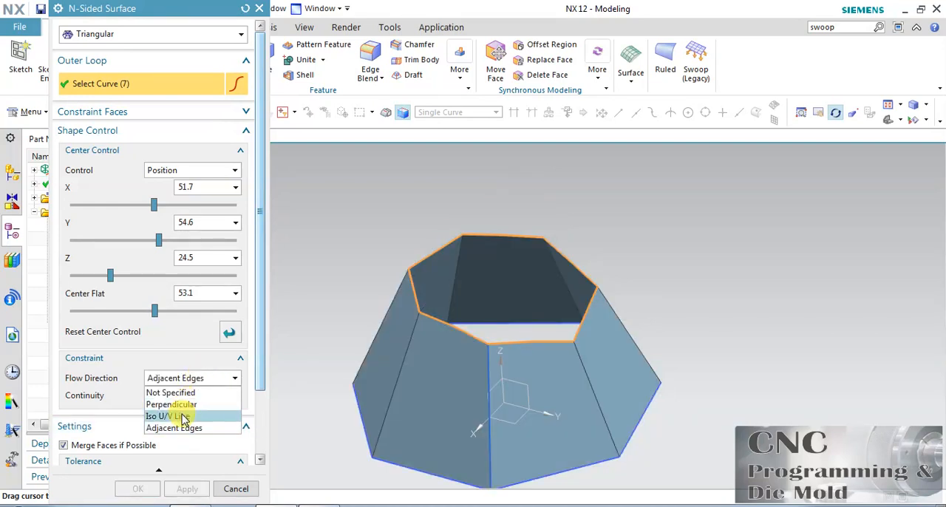
left_click(185, 417)
left_click(196, 380)
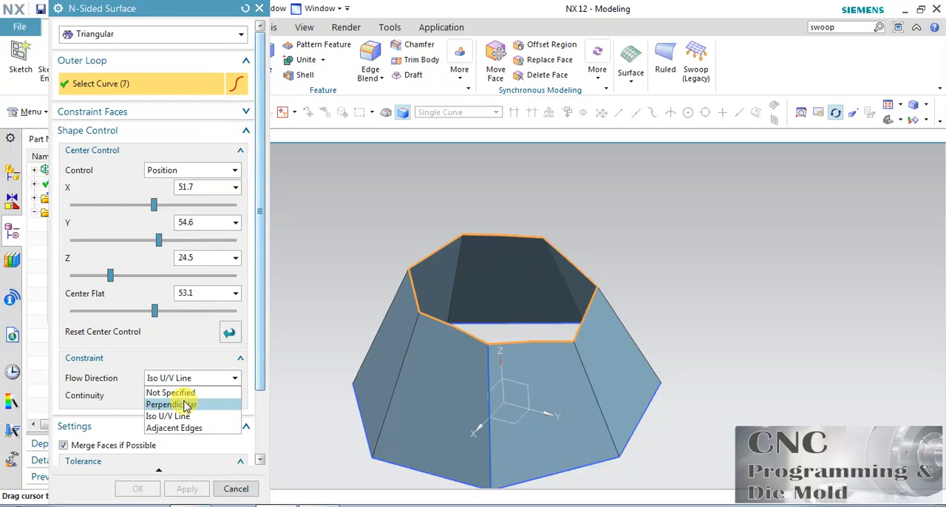
left_click(184, 404)
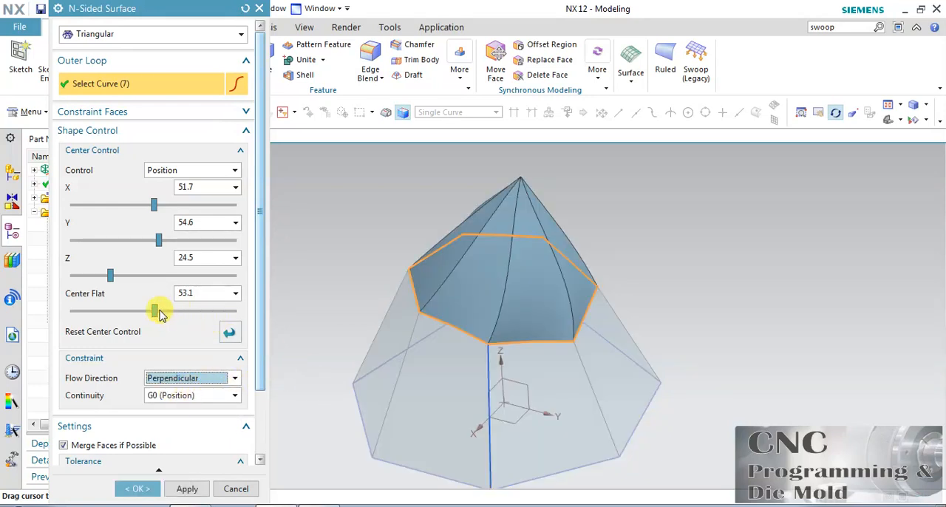
Step: Switch the center control to Tilting, set X to about 55.5, Y to about 47.5 and Center Flat to about 88.5, and create the surface
left_click(159, 170)
left_click(158, 195)
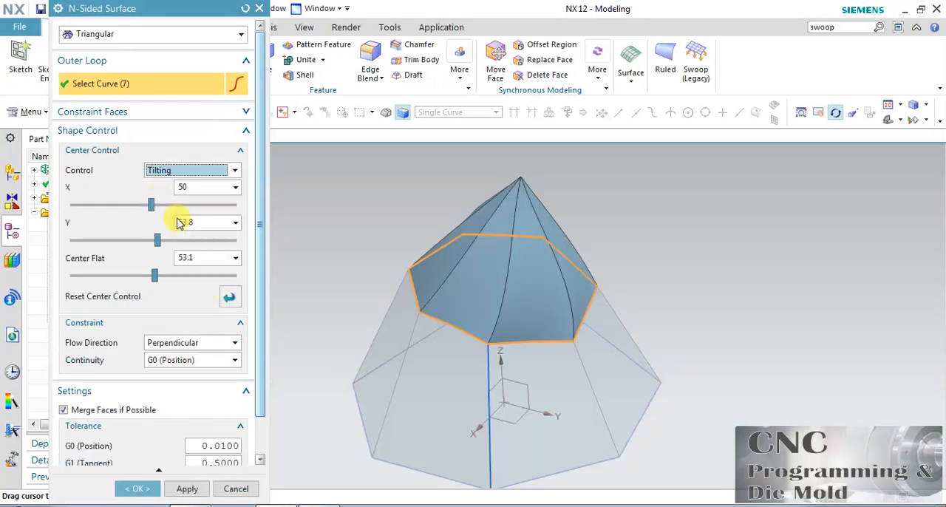
left_click_drag(154, 277, 212, 275)
left_click_drag(157, 242, 181, 253)
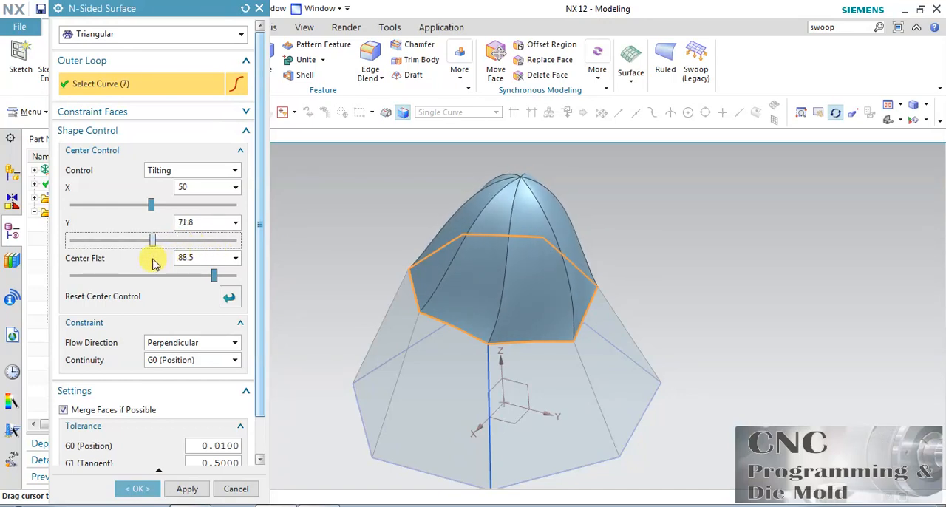
mouse_move(156, 212)
left_mouse_down()
mouse_move(172, 208)
mouse_move(164, 214)
left_mouse_up()
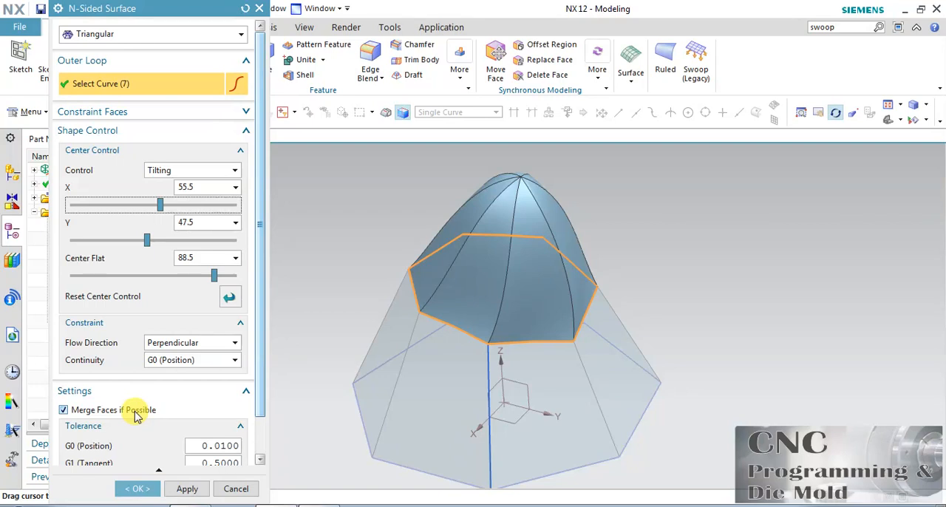
left_click(136, 488)
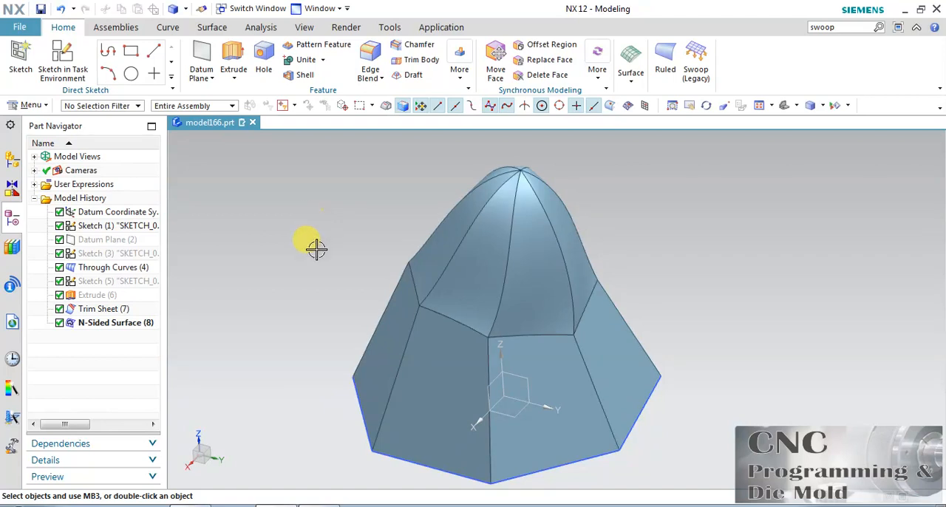
left_click(526, 219)
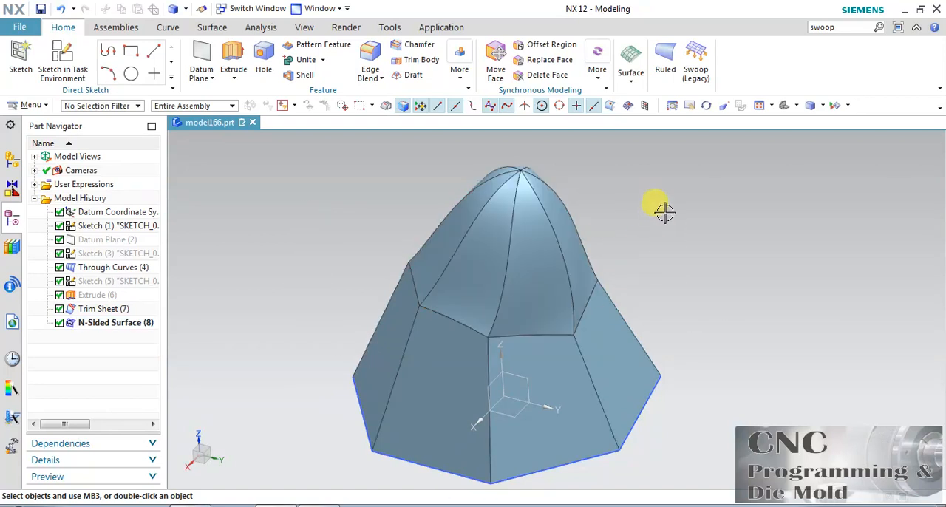
Step: Close the pyramid's open base with a bounded plane built from the seven connected lines of the heptagon sketch
left_click(706, 105)
left_click_drag(696, 261, 711, 214)
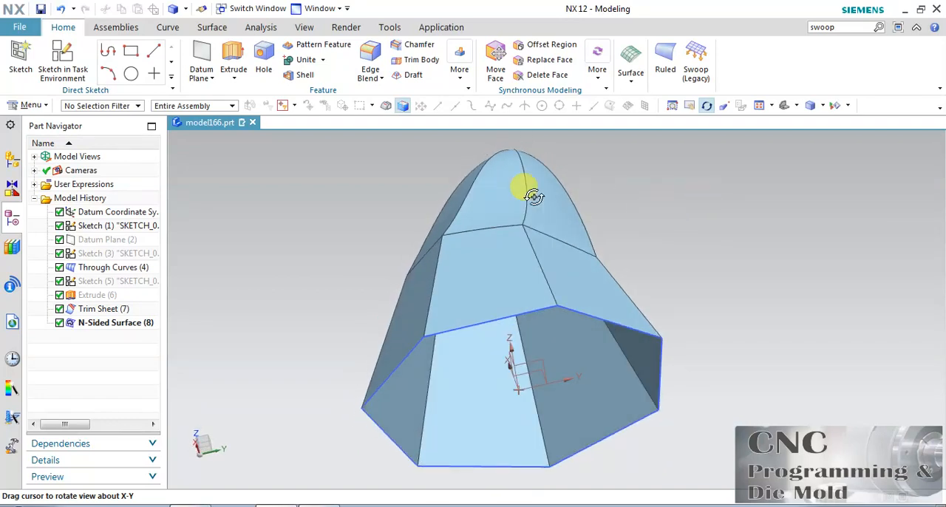
left_click(214, 27)
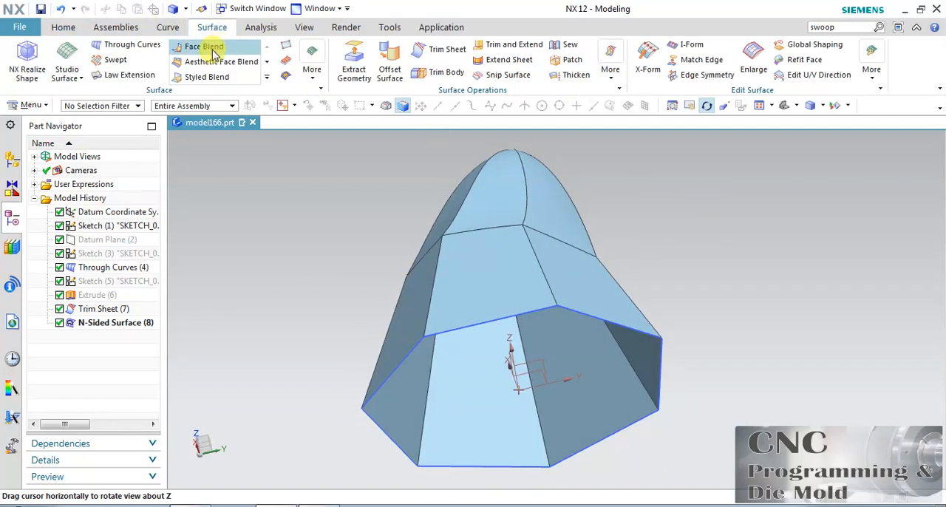
left_click(312, 66)
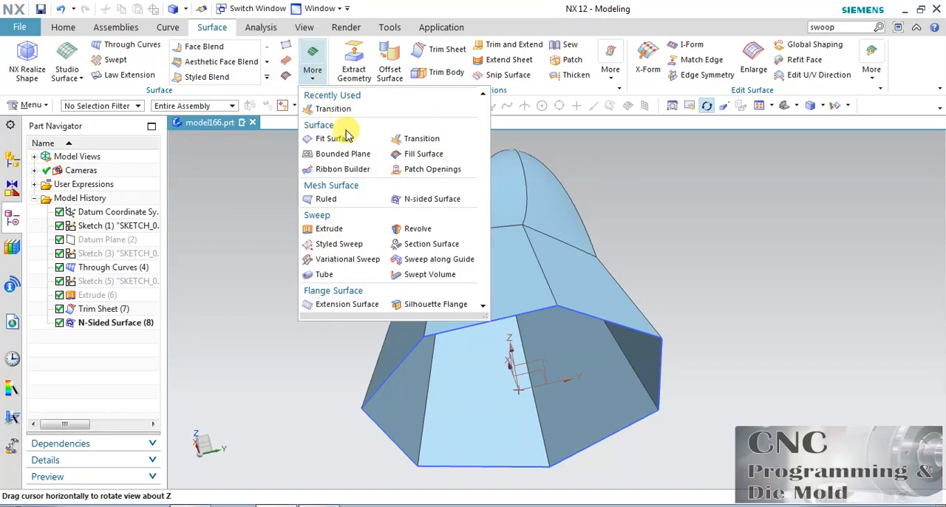
left_click(368, 161)
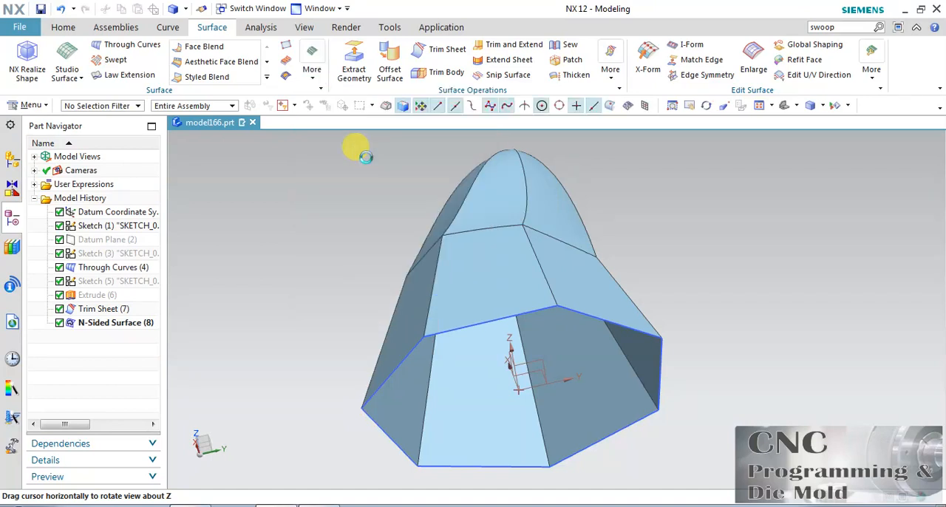
left_click(450, 331)
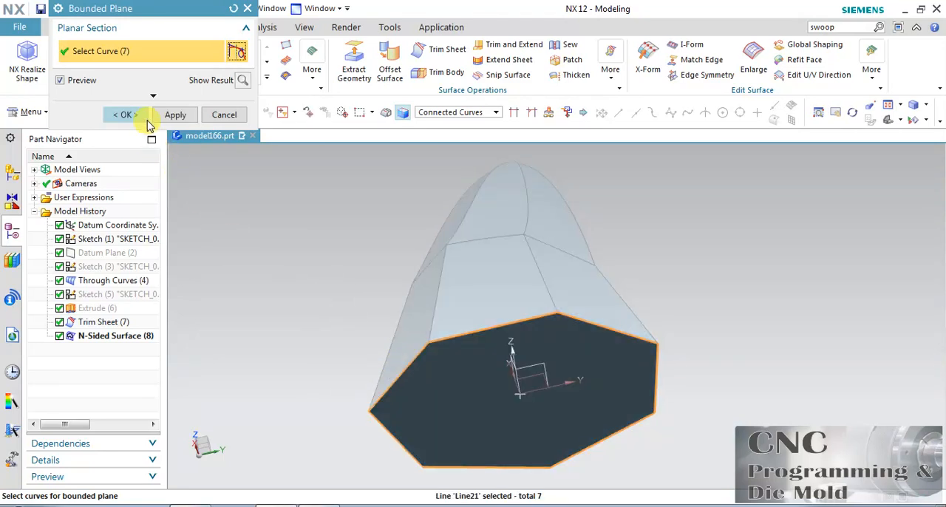
left_click(126, 115)
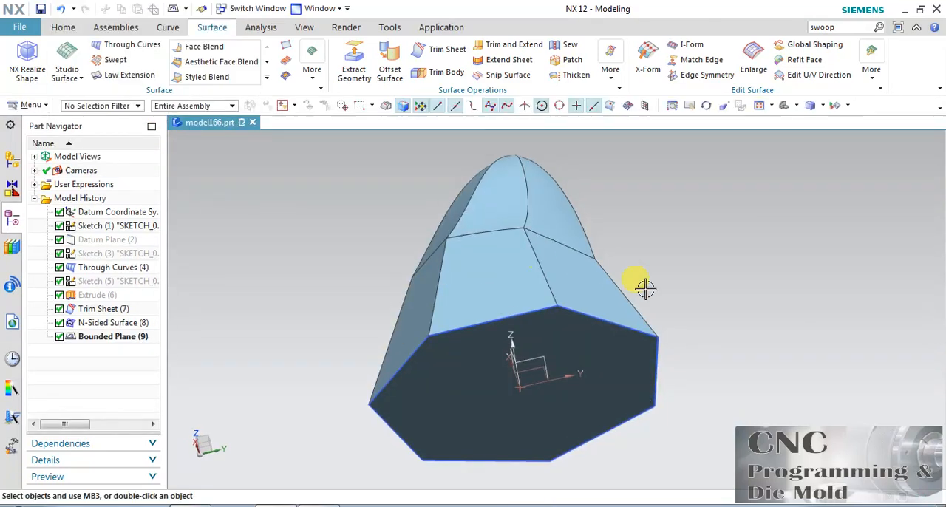
Step: Delete the N-sided surface that caps the pyramid's upper opening
left_click(707, 106)
left_click_drag(682, 275, 606, 272)
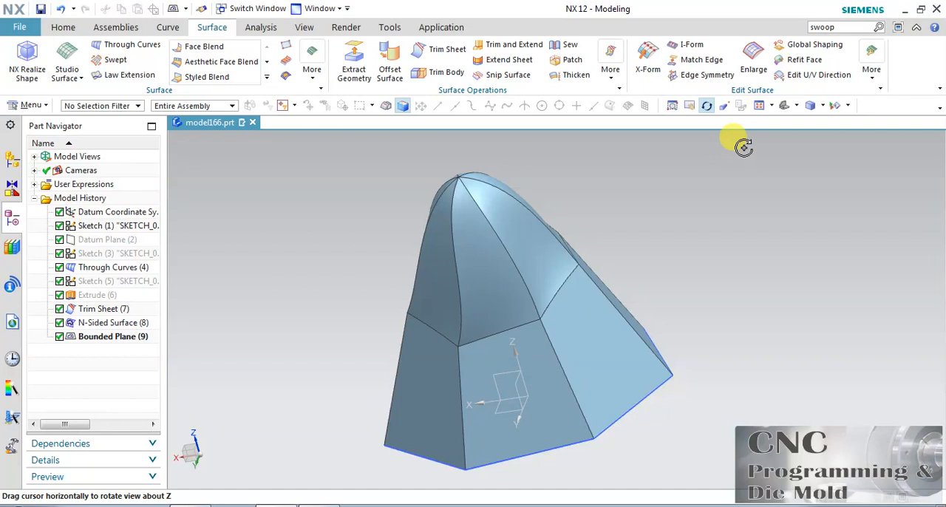
left_click(707, 105)
left_click(499, 219)
key("Delete")
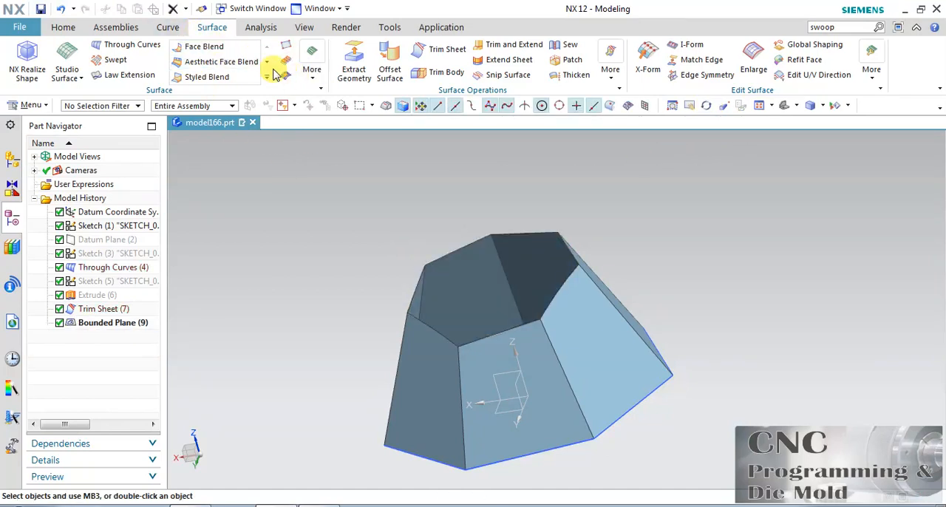
Step: Try to create a bounded plane from the seven trimmed edges around the pyramid's upper opening, then cancel the command
left_click(311, 72)
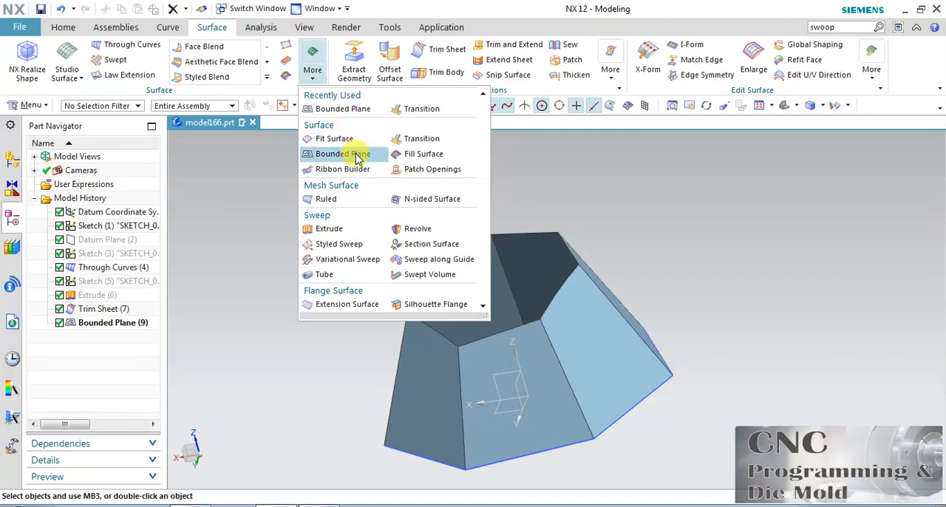
left_click(362, 154)
left_click(509, 239)
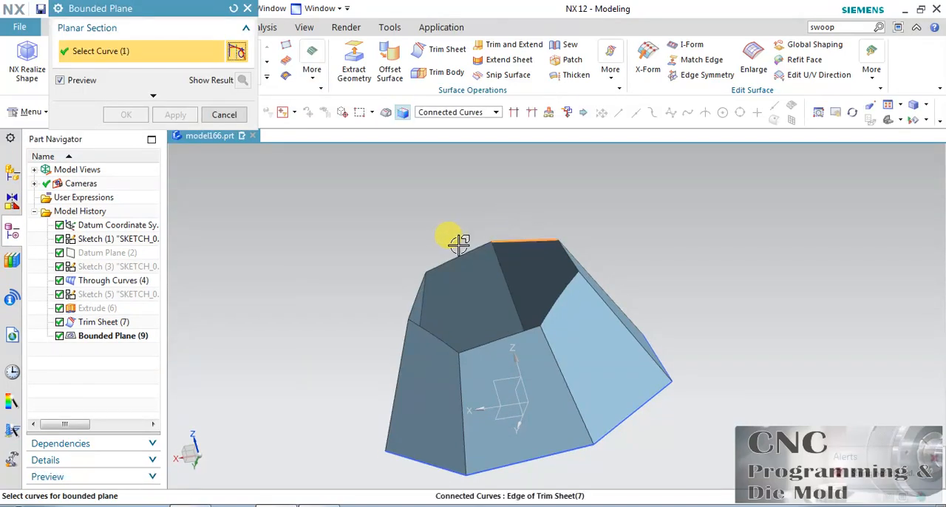
left_click(458, 251)
left_click(414, 284)
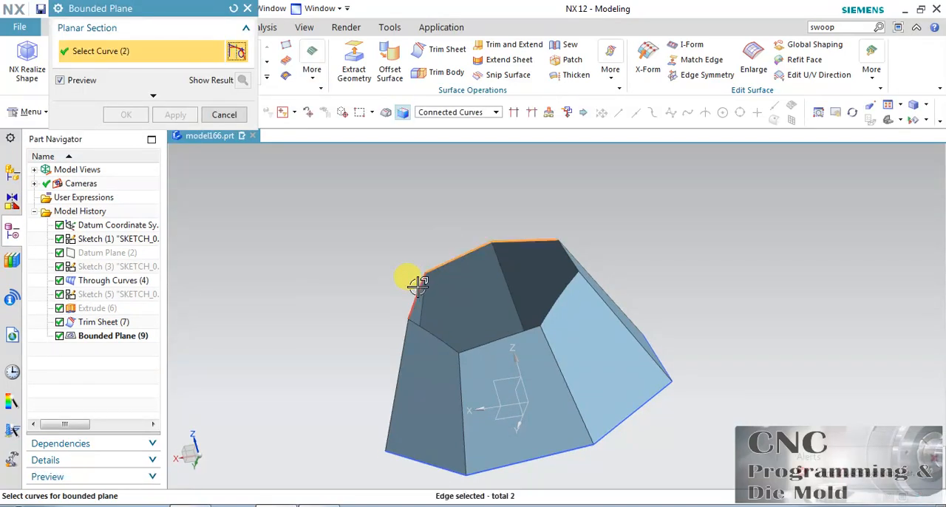
left_click(438, 334)
left_click(509, 334)
left_click(555, 287)
left_click(567, 262)
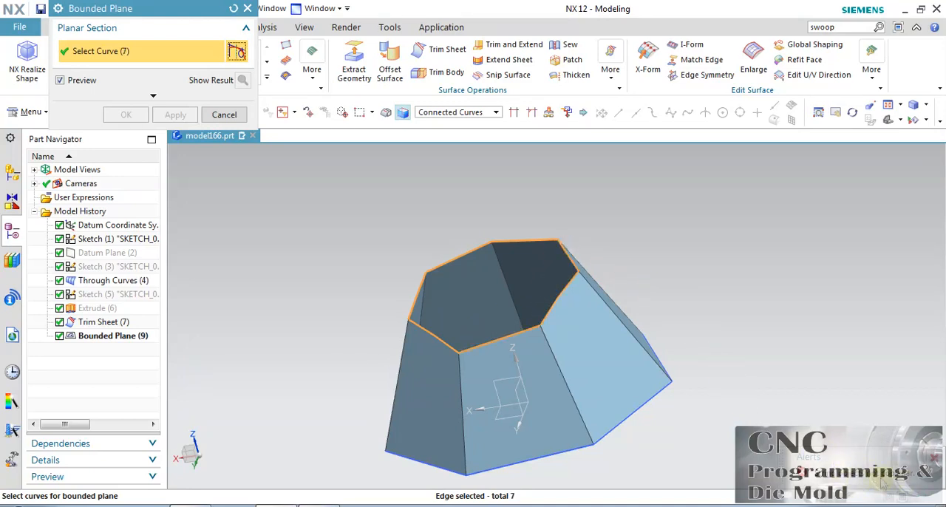
left_click(223, 115)
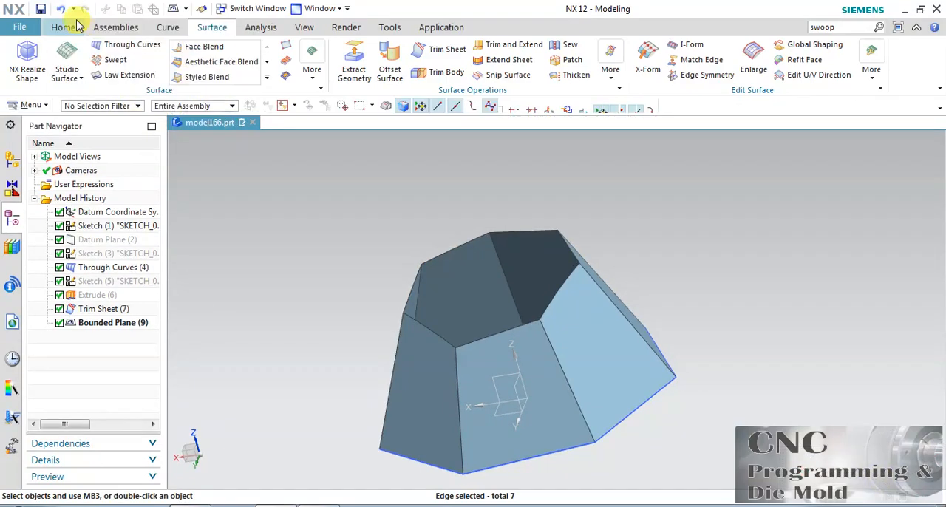
Step: Undo the deletion of the N-sided surface and return the model to a standard pictorial view
left_click(65, 10)
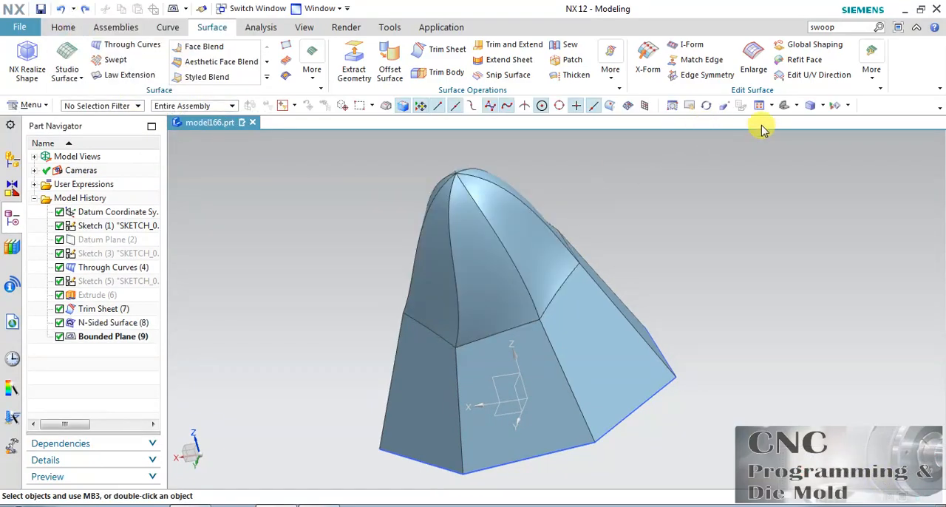
left_click(784, 109)
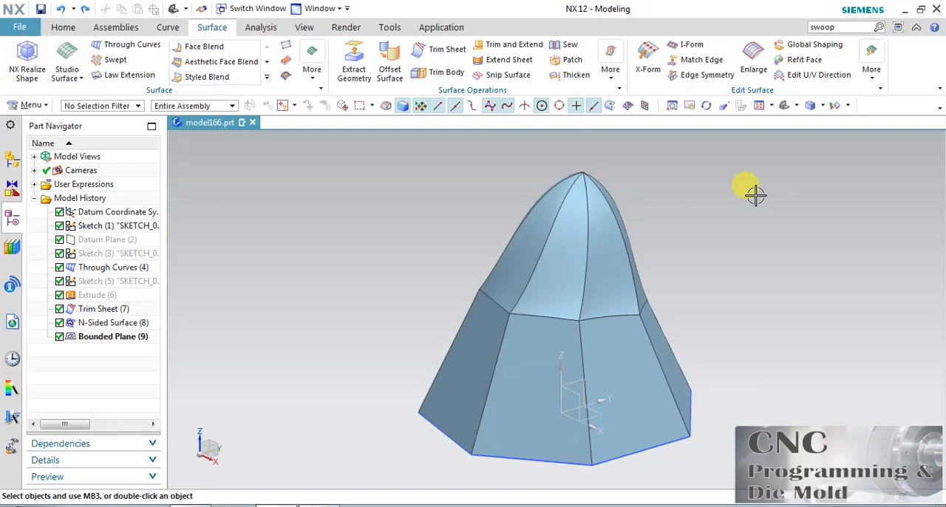